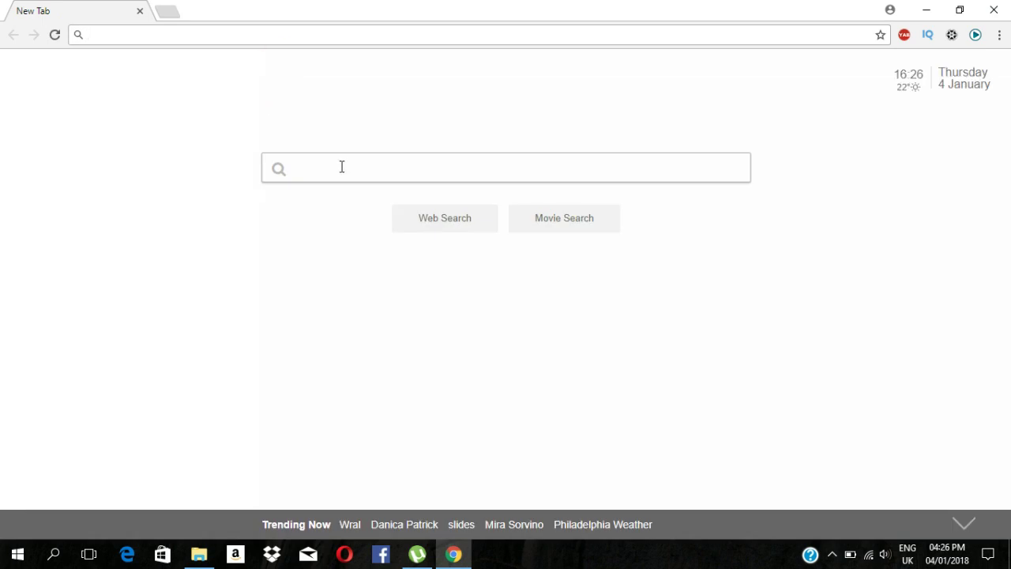
type("google")
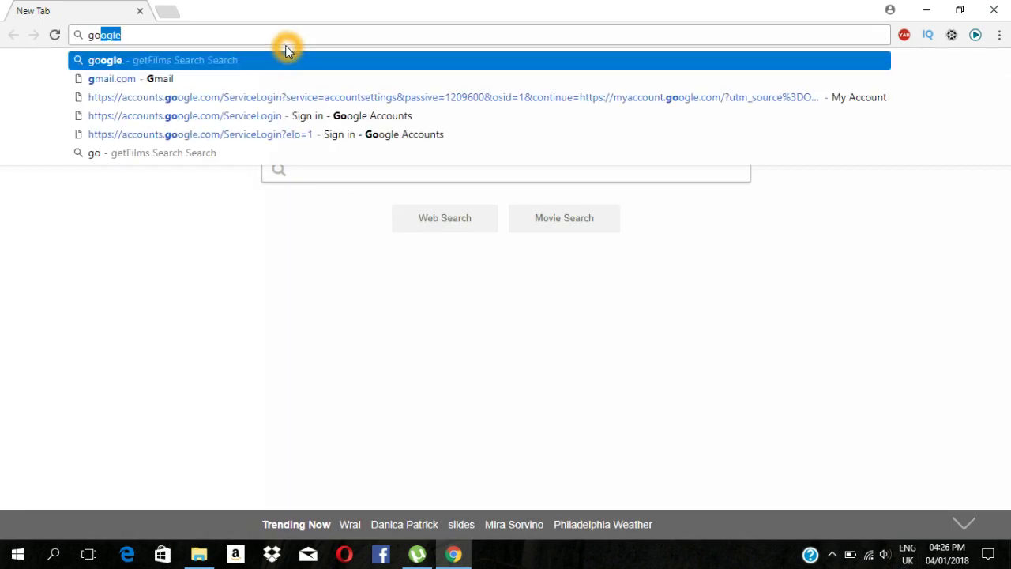
left_click(250, 67)
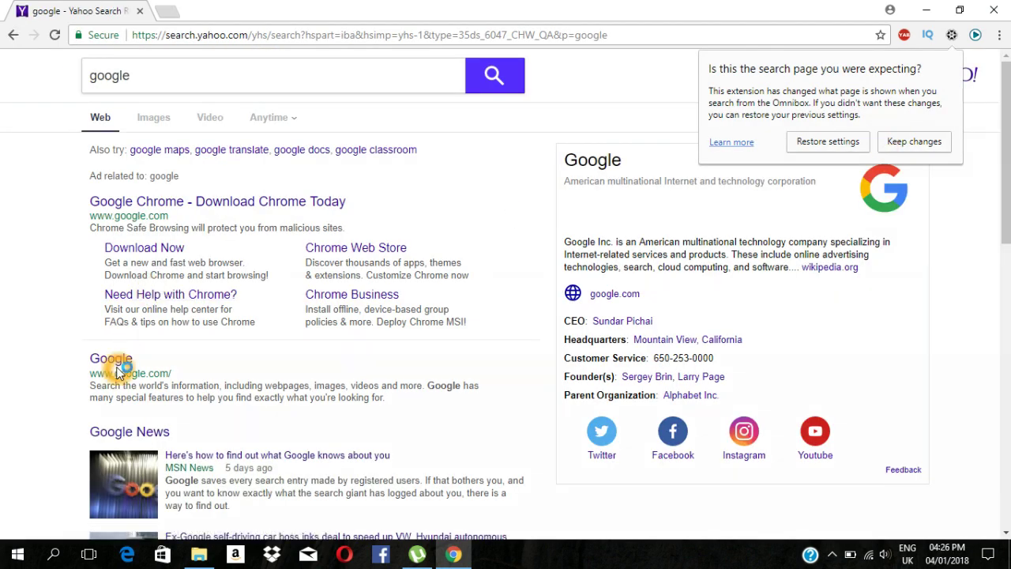
left_click(121, 365)
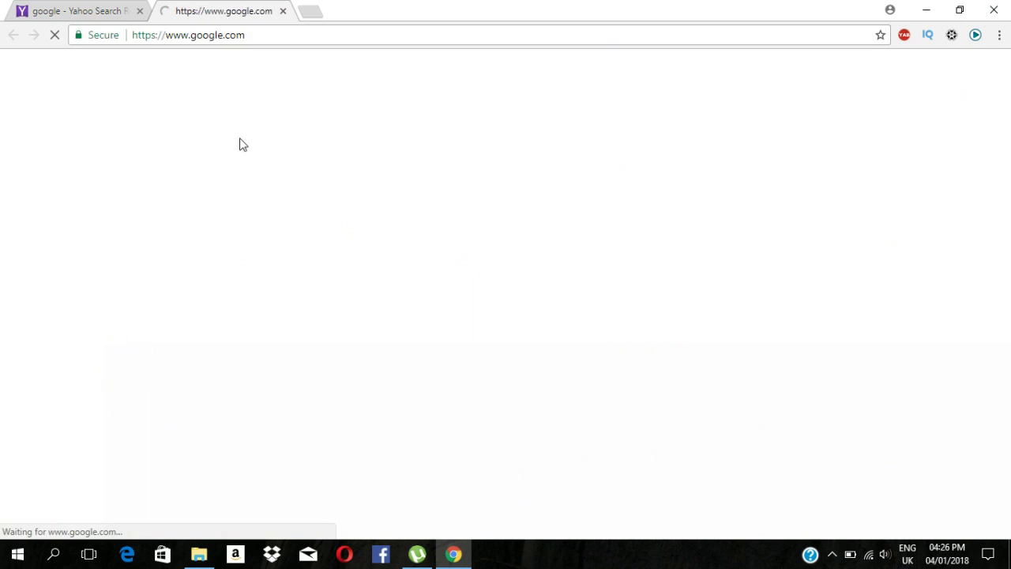
Search Google for "any video converter" using the matching suggestion.
left_click(339, 325)
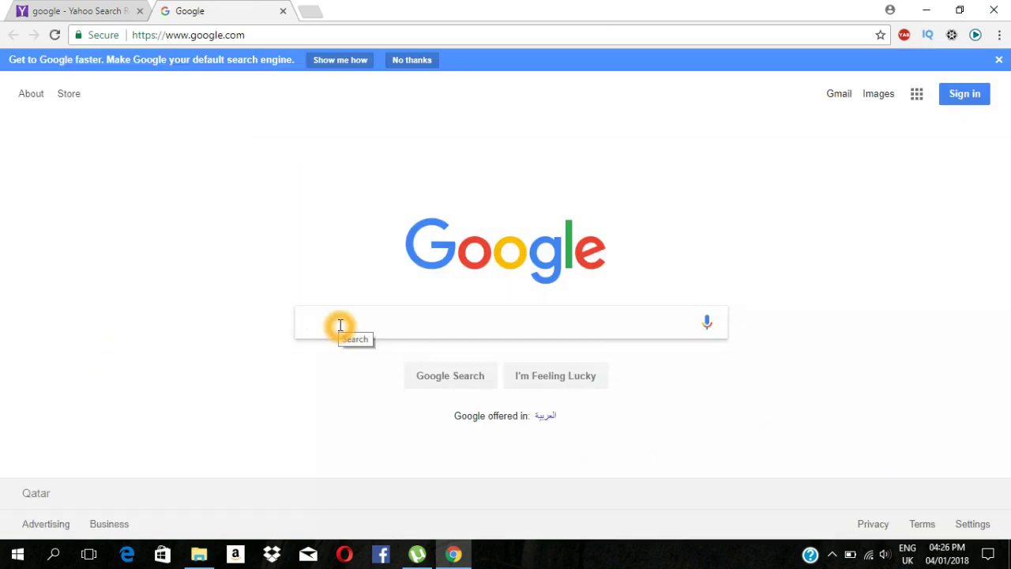
type("any ")
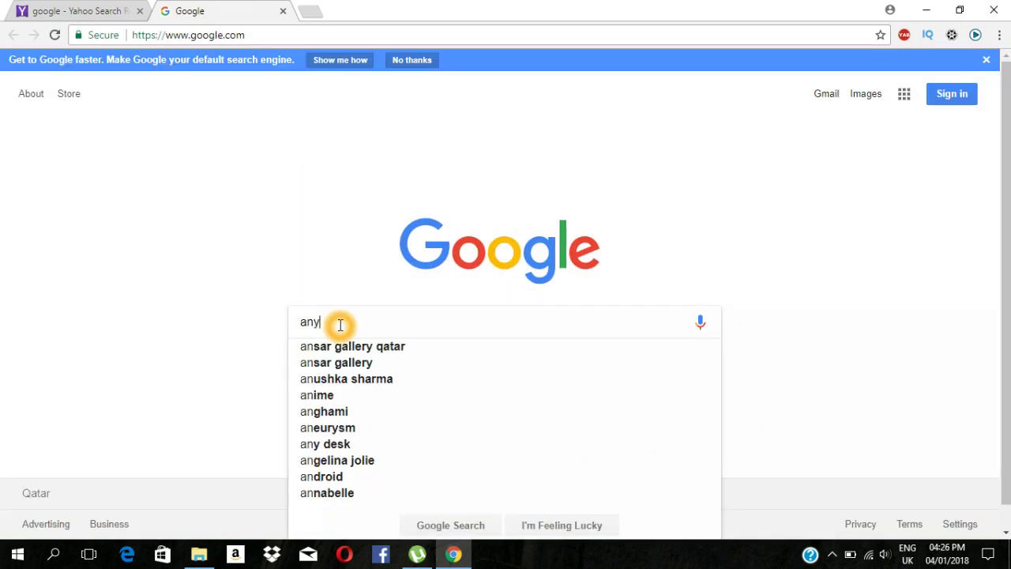
type("vid")
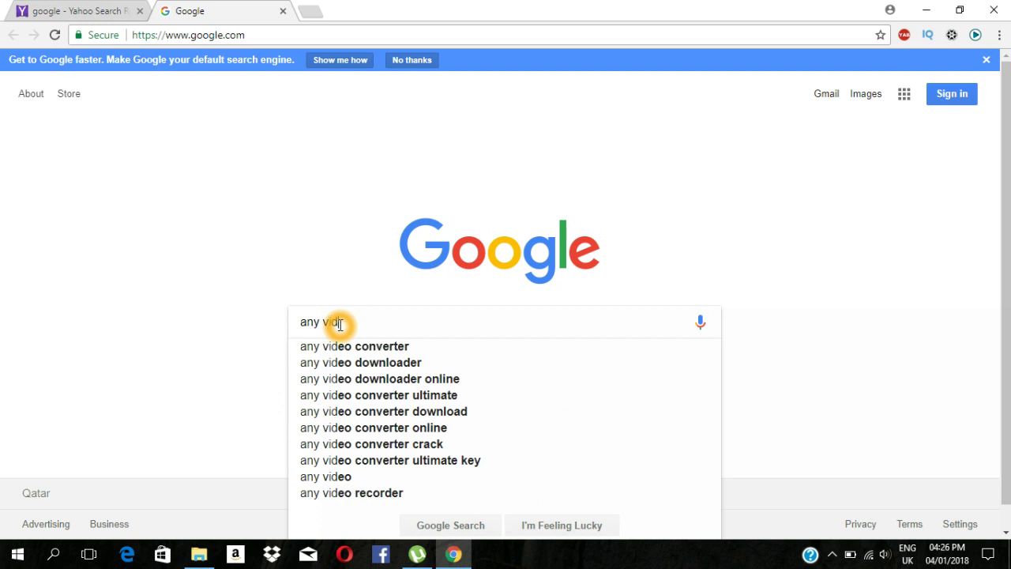
type("eo")
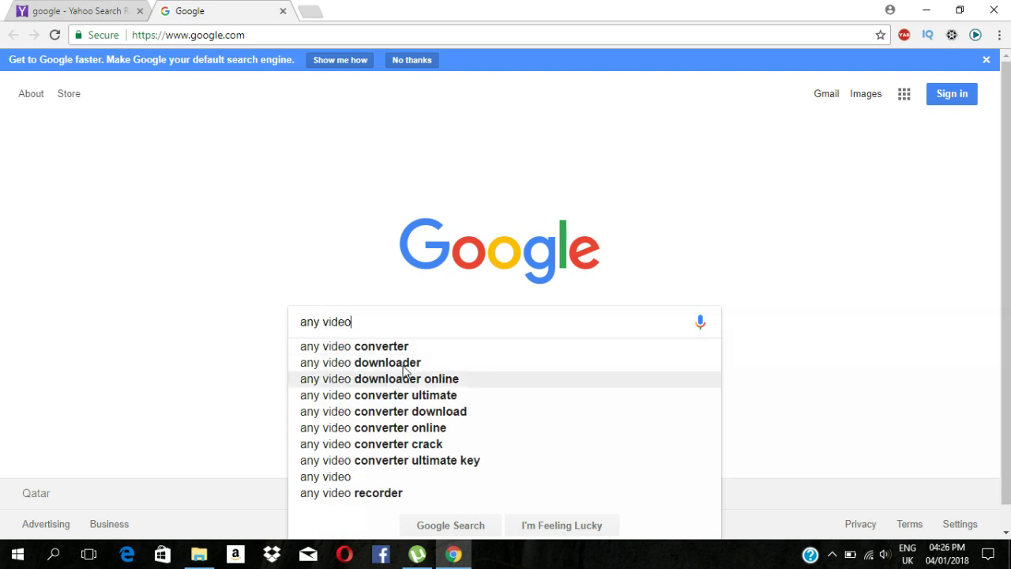
left_click(431, 347)
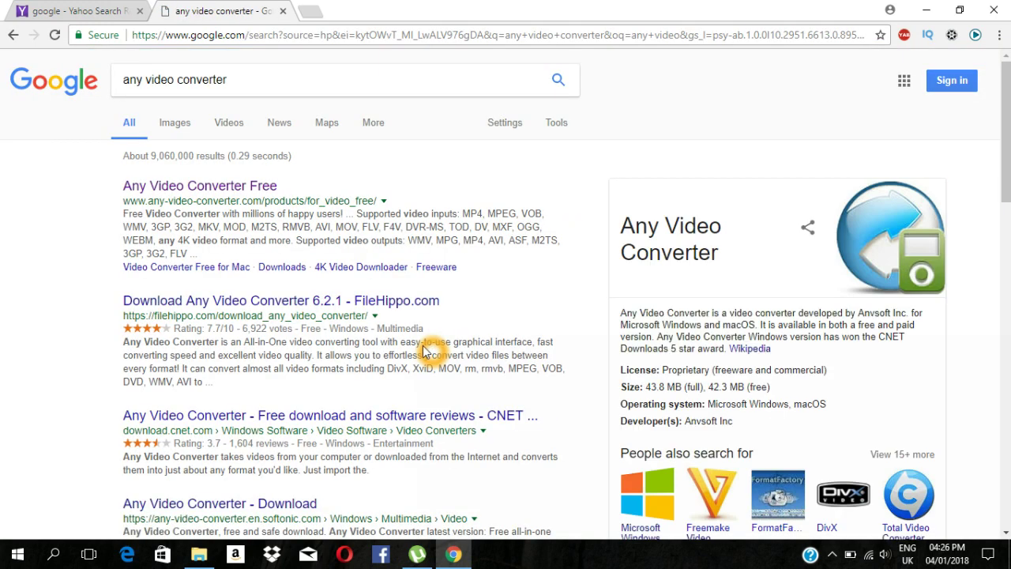
Open the Any Video Converter Free product page from the results and start its free download for Windows.
left_click(211, 188)
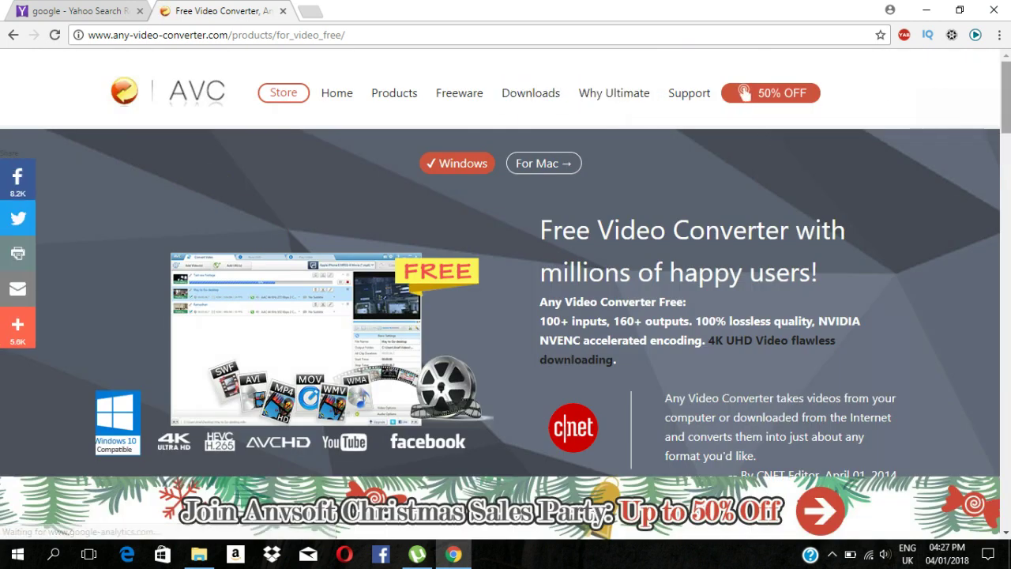
mouse_move(1006, 95)
left_mouse_down()
mouse_move(1006, 110)
mouse_move(1007, 95)
left_mouse_up()
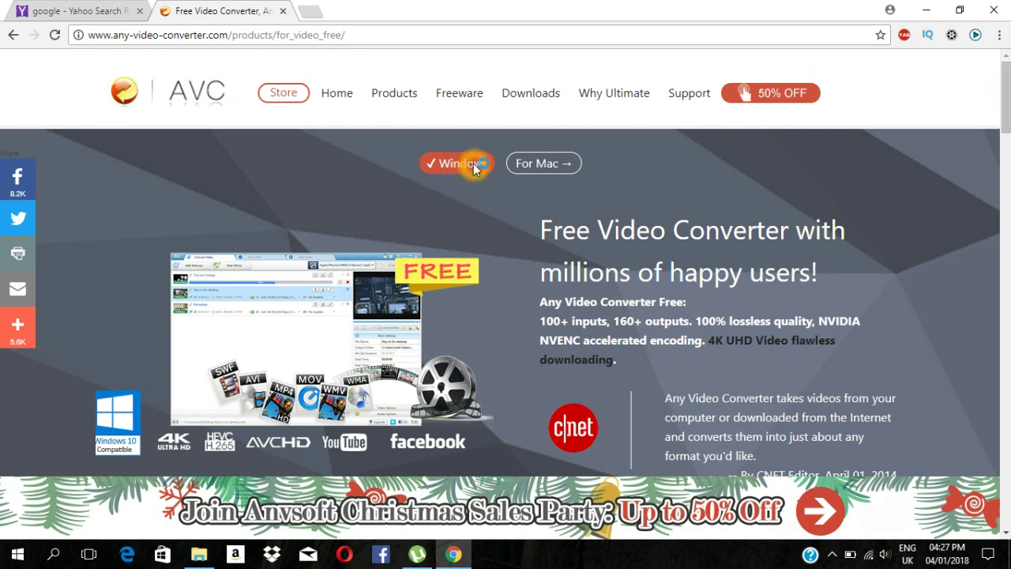
left_click(582, 172)
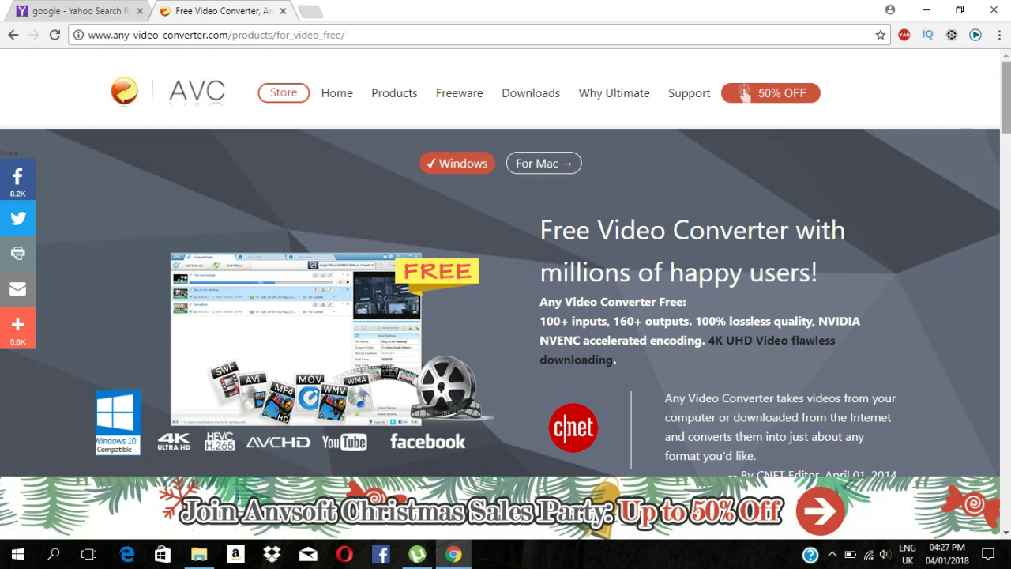
scroll(745, 102, "down", 5)
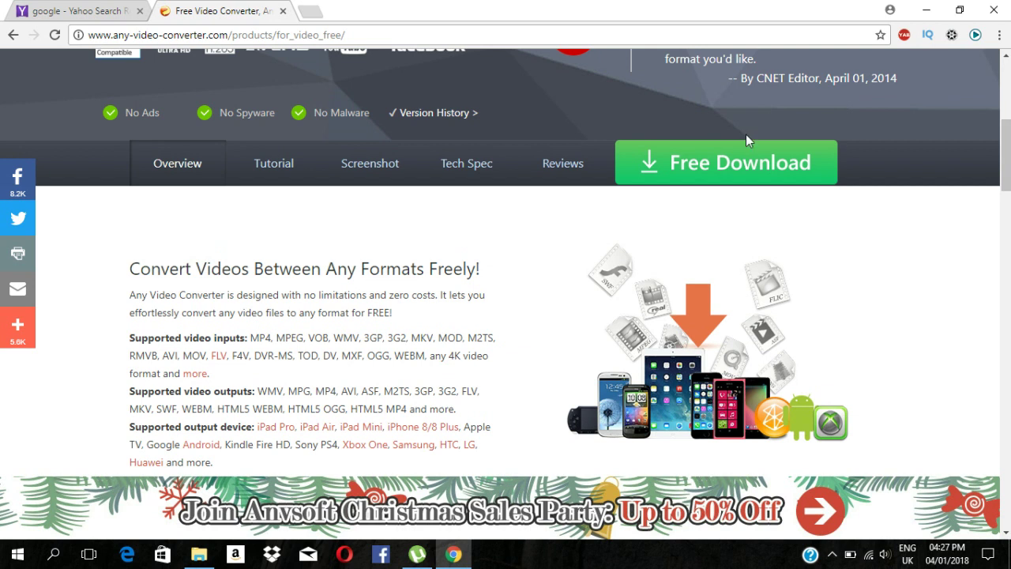
left_click(737, 173)
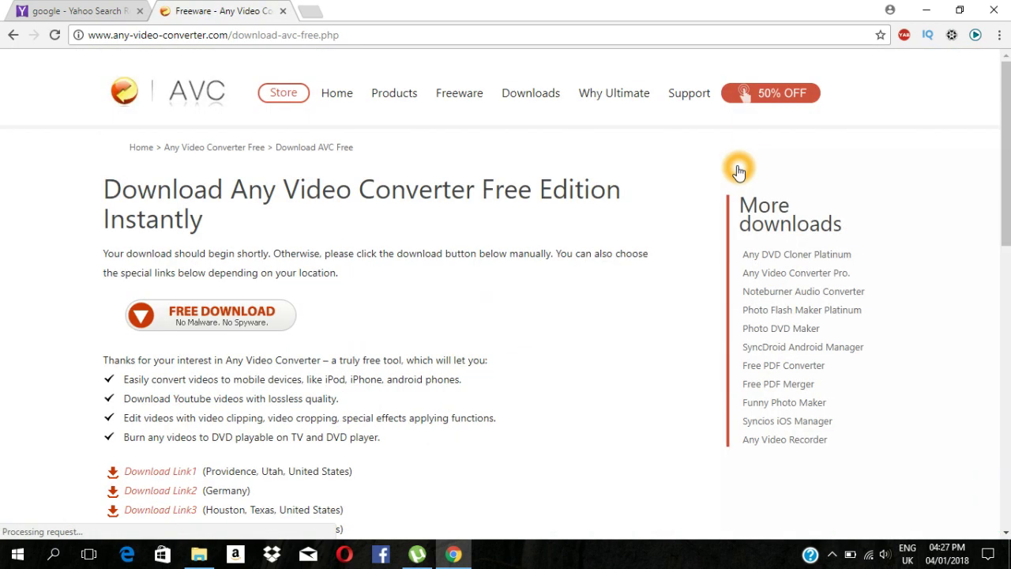
left_click_drag(1004, 162, 1004, 253)
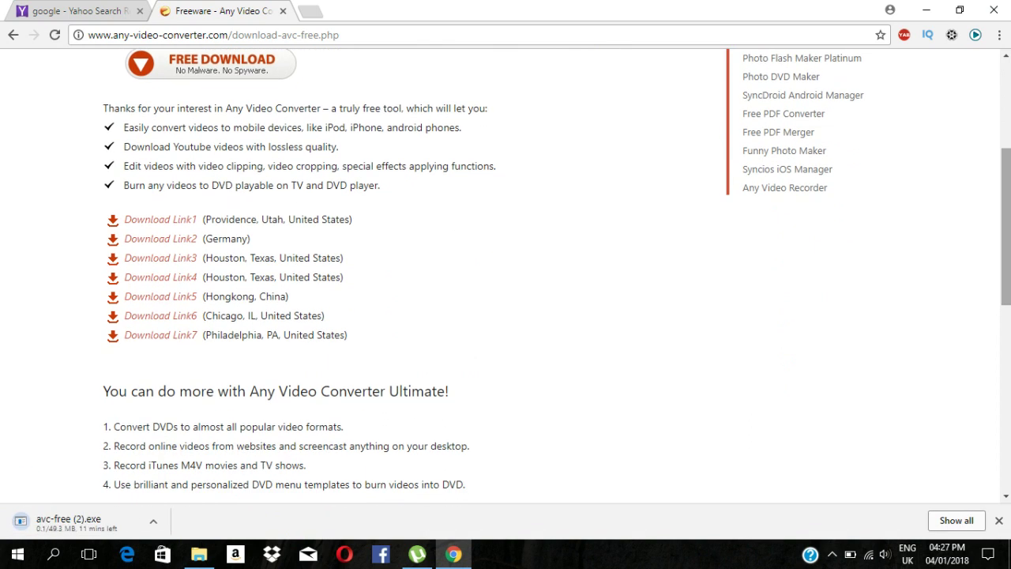
left_click(229, 447)
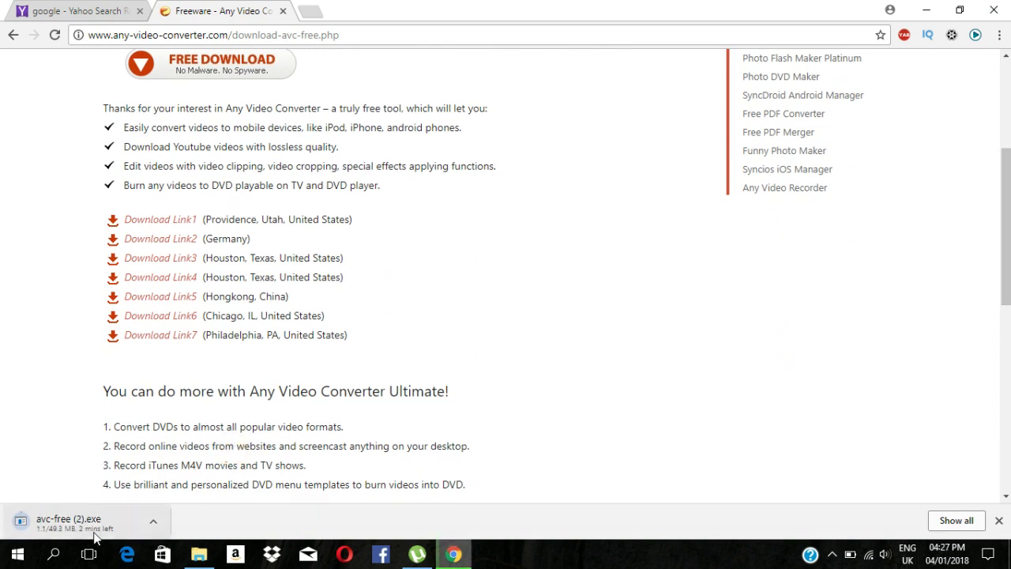
left_click(262, 379)
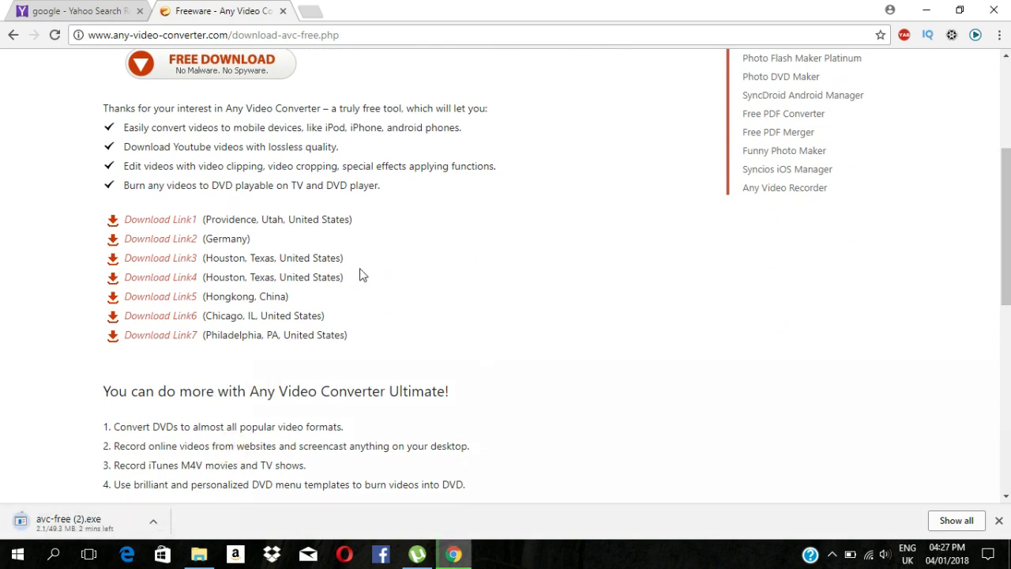
left_click(518, 186)
left_click(816, 110)
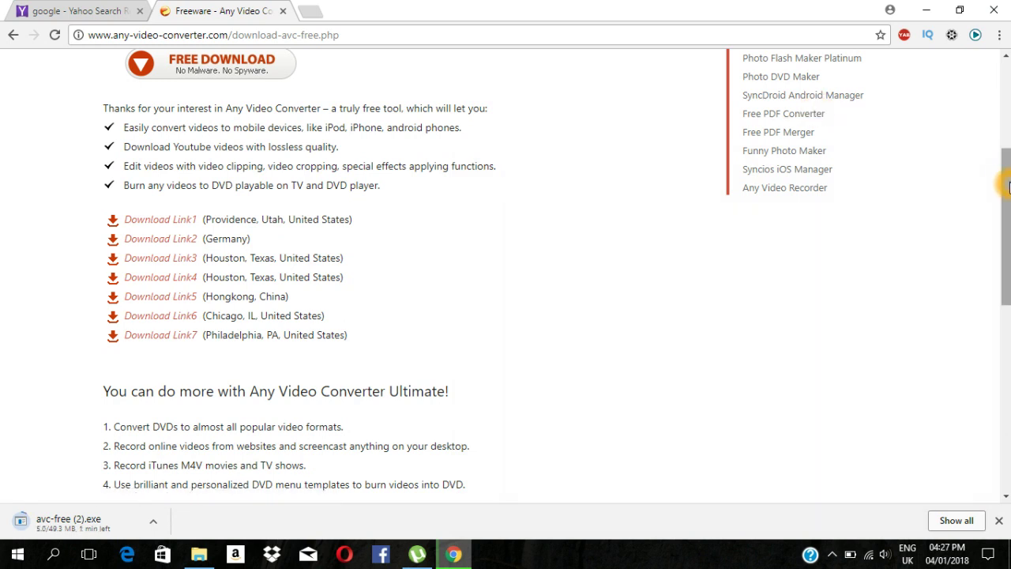
Show the downloading avc-free (2).exe file in its folder.
left_click(165, 512)
left_click(153, 527)
left_click(224, 474)
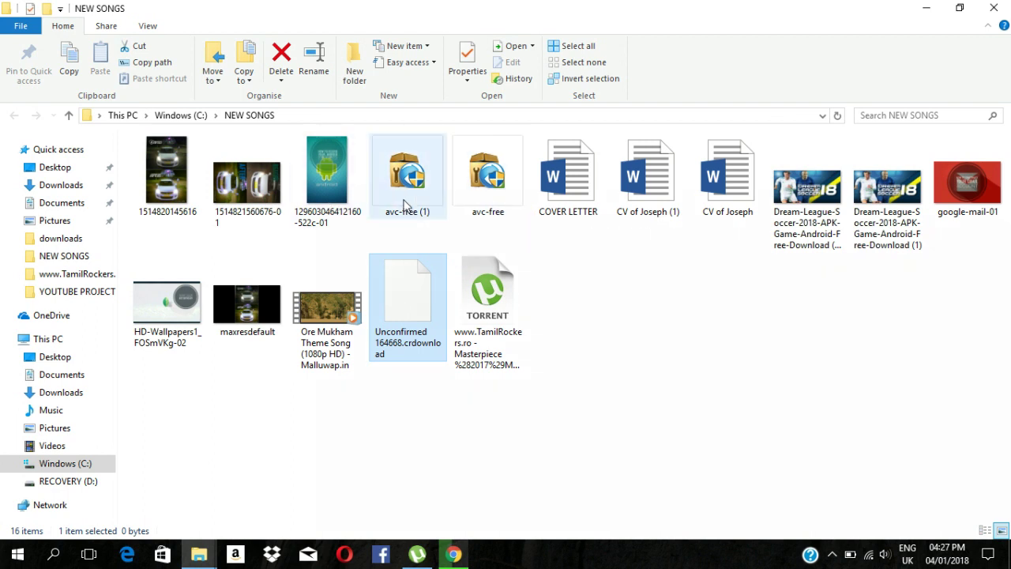
Try to run the avc-free installer from the NEW SONGS folder, follow the offer to get apps from the Store, and close it.
double_click(493, 213)
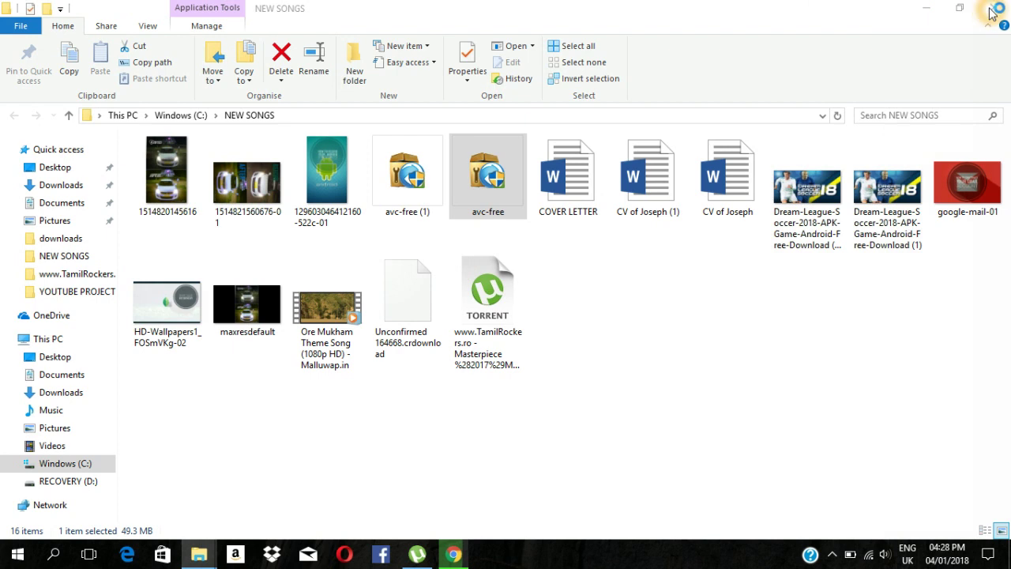
left_click(600, 401)
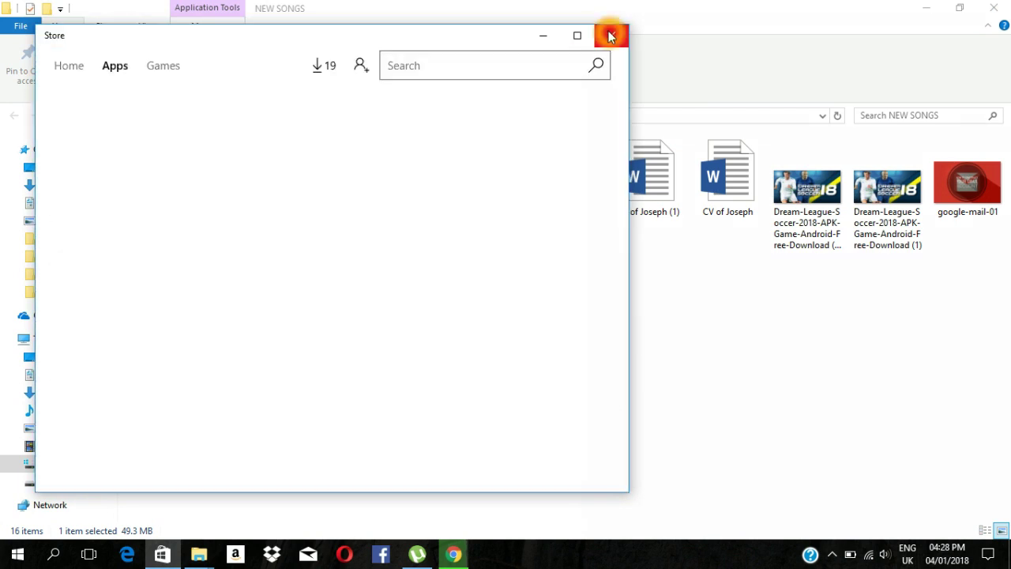
left_click(611, 36)
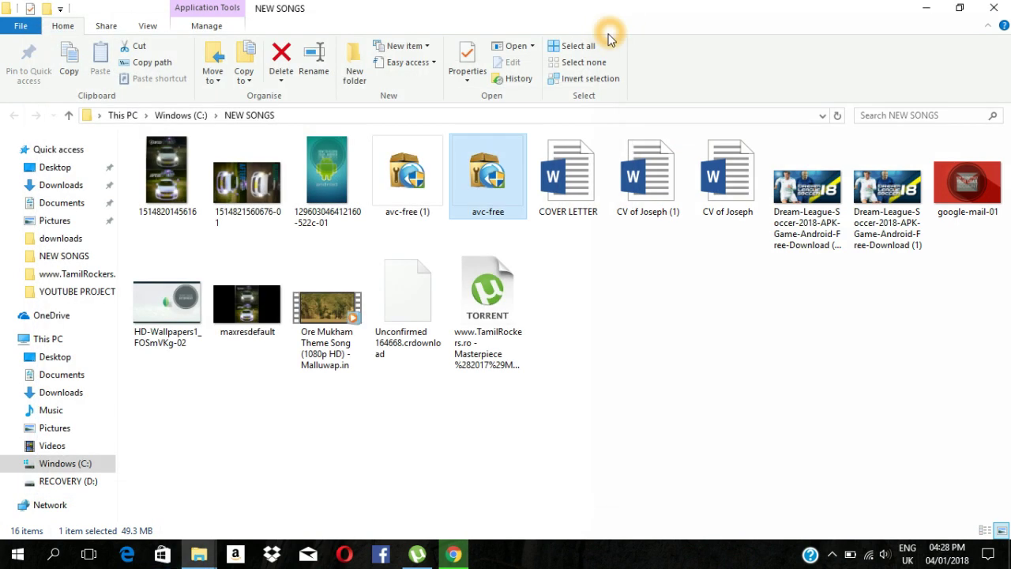
Try running the avc-free installer again, look through the apps offered in the Store, and close the Store window.
double_click(490, 181)
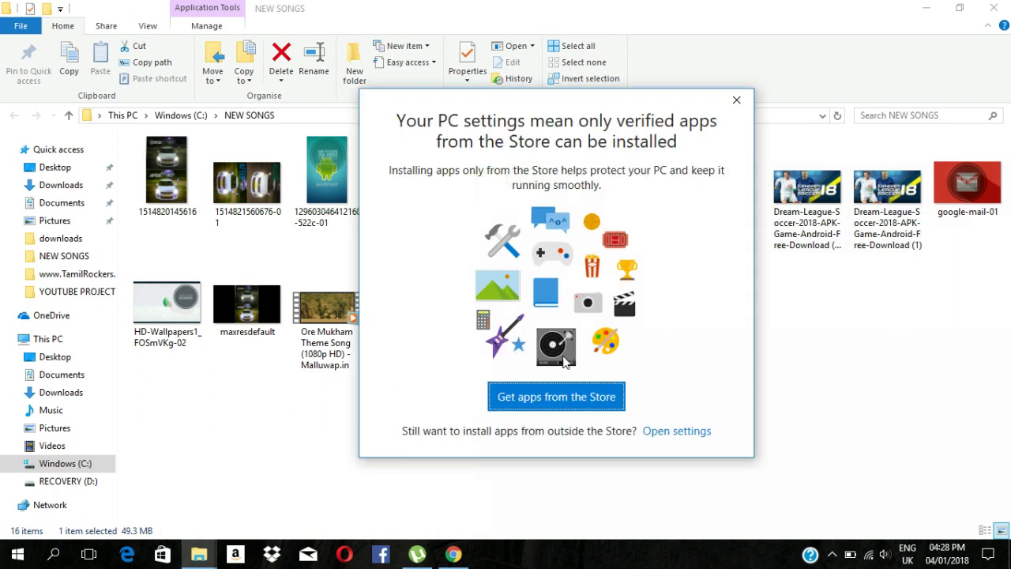
left_click(566, 397)
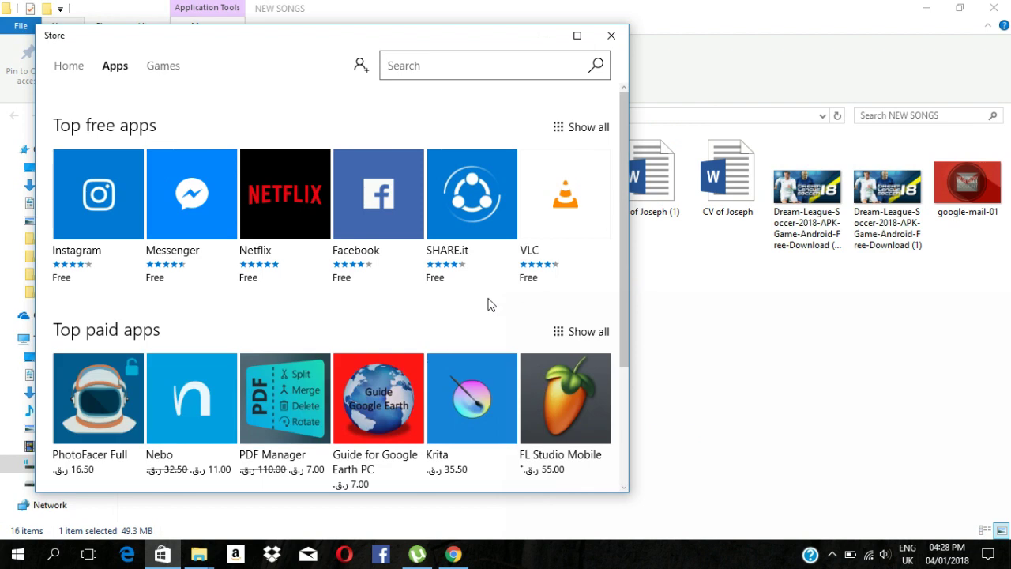
left_click(375, 311)
left_click(410, 273)
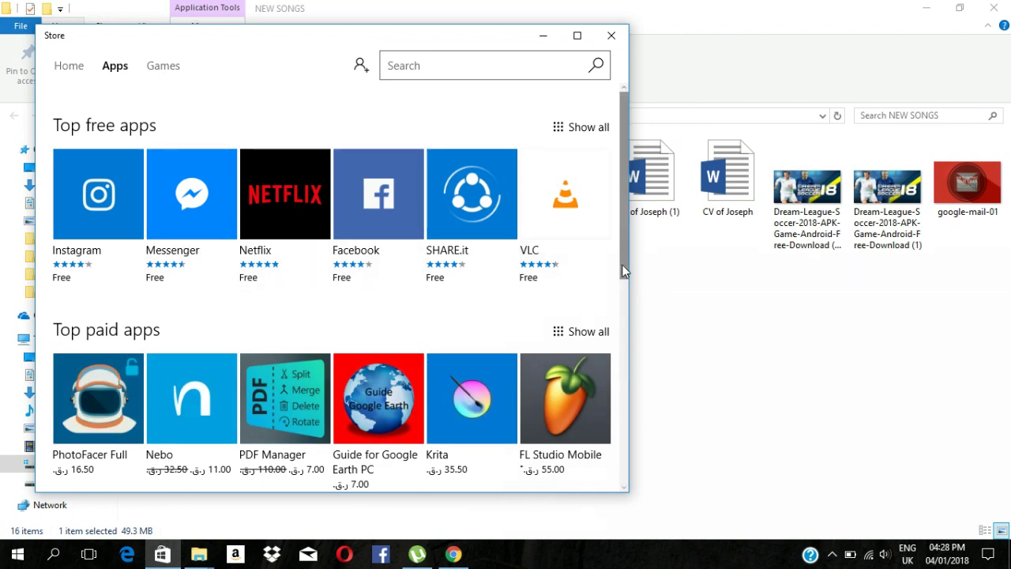
scroll(623, 264, "down", 3)
left_click_drag(639, 368, 624, 217)
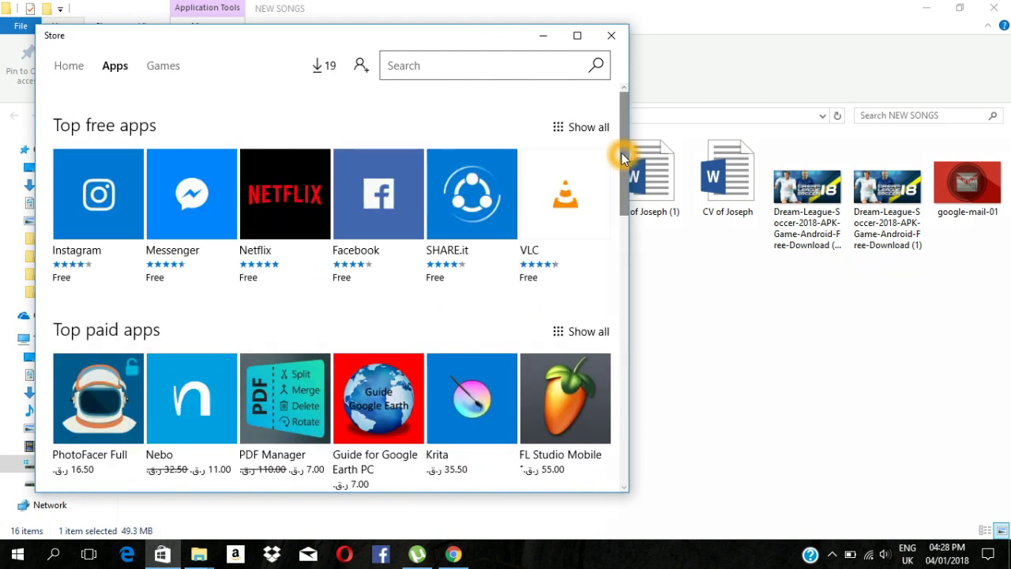
left_click(174, 160)
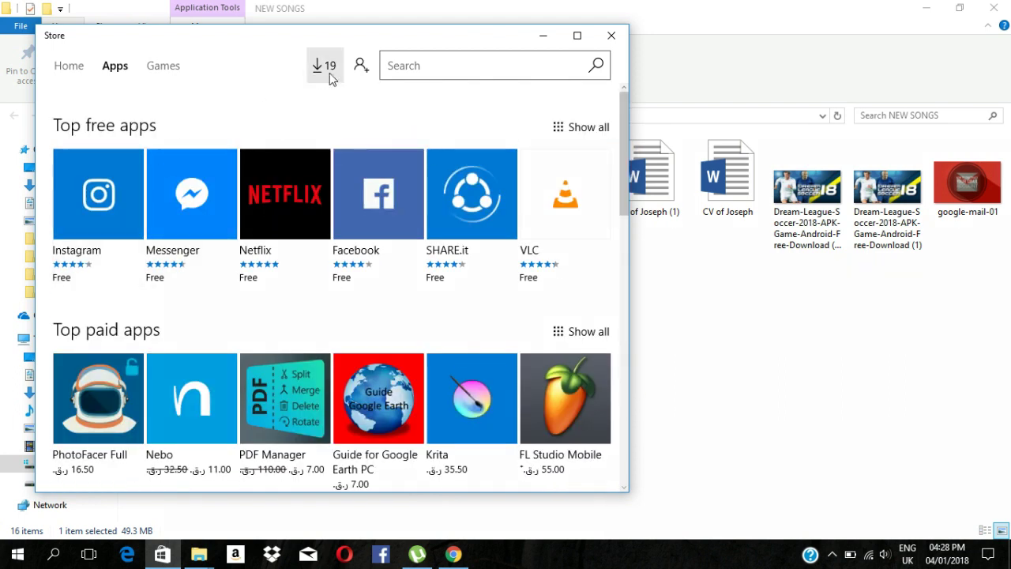
left_click(602, 39)
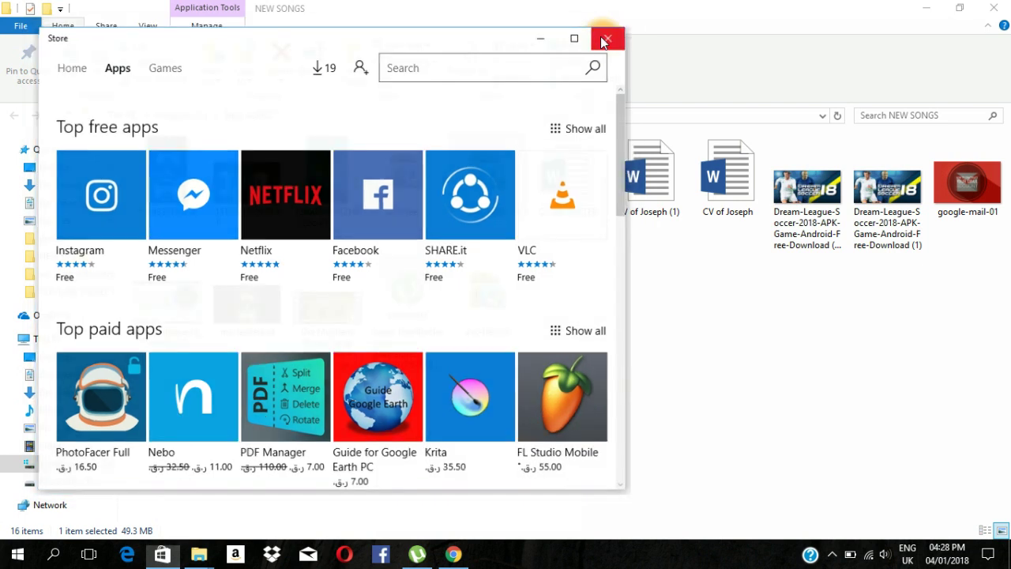
Open the app installation settings from the avc-free installer's blocking message, allow apps from anywhere, and close Settings.
left_click(492, 217)
double_click(491, 217)
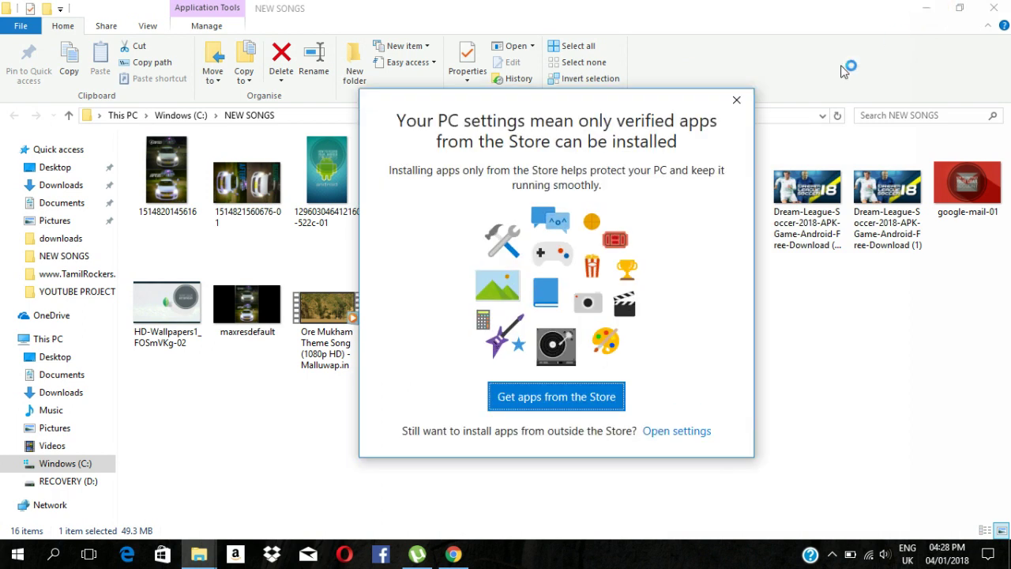
left_click(679, 431)
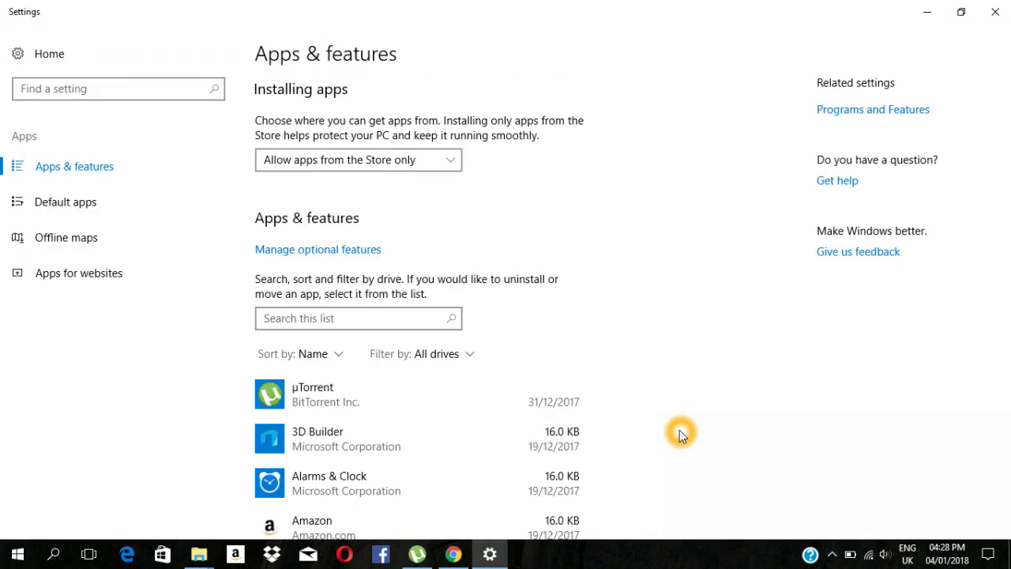
left_click(398, 168)
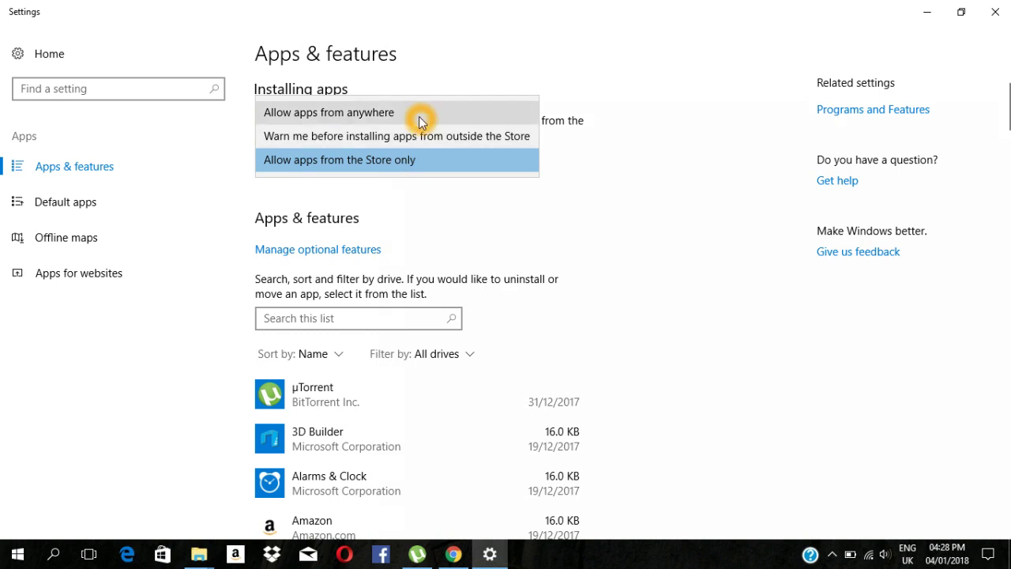
left_click(420, 116)
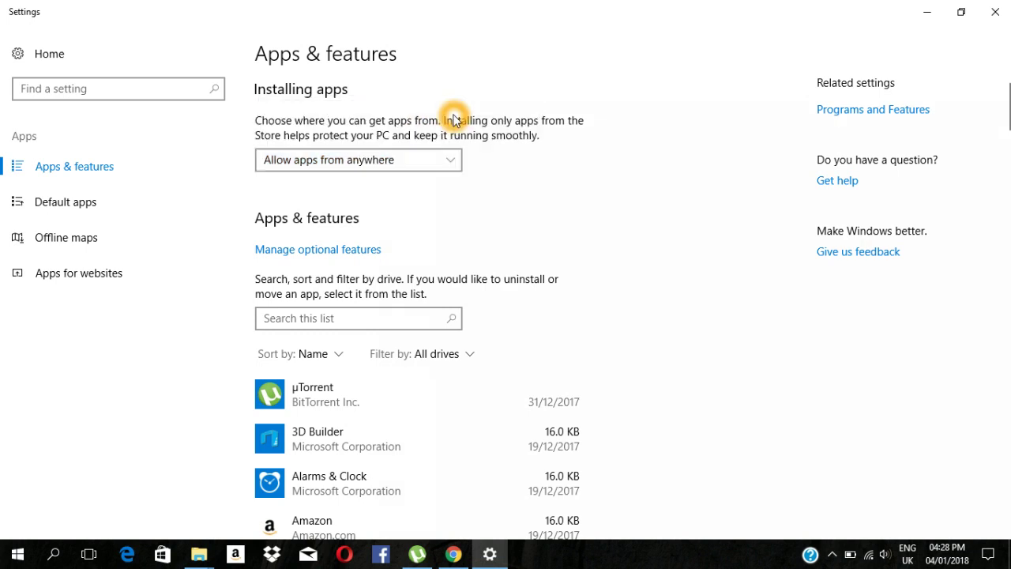
left_click(1006, 8)
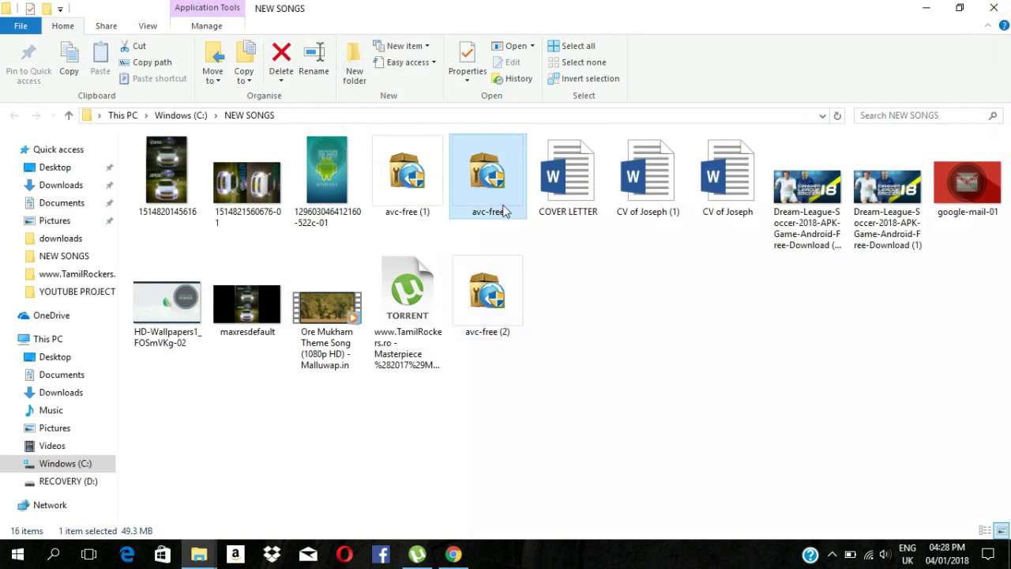
Launch the avc-free installer and close the NEW SONGS folder and browser windows while setup loads.
double_click(506, 212)
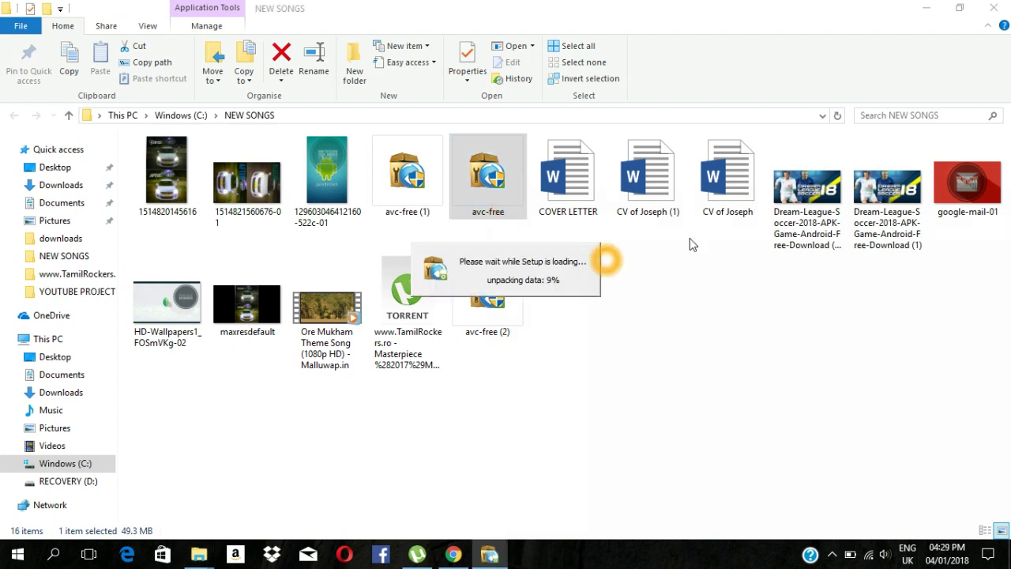
left_click(991, 7)
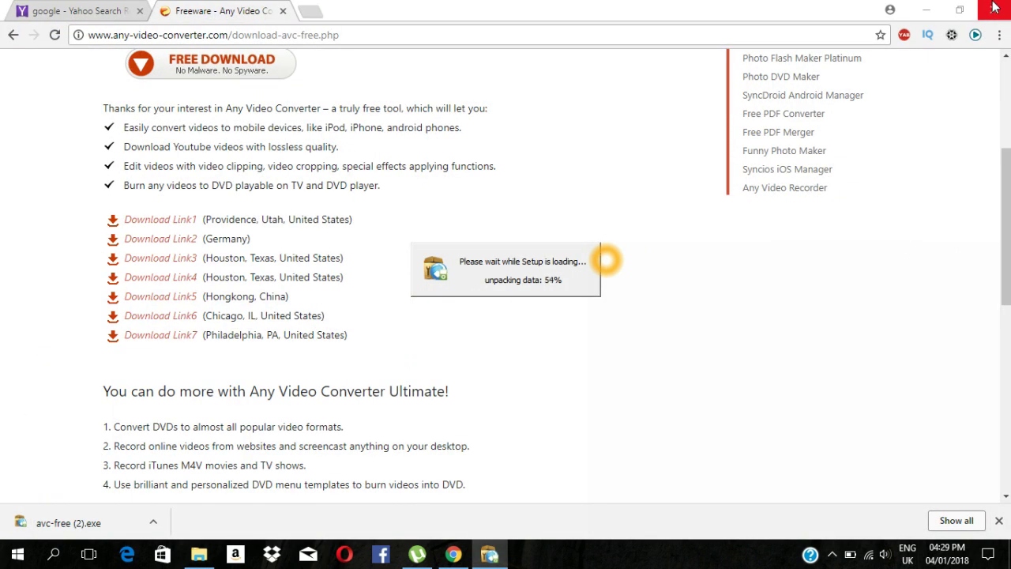
left_click(993, 7)
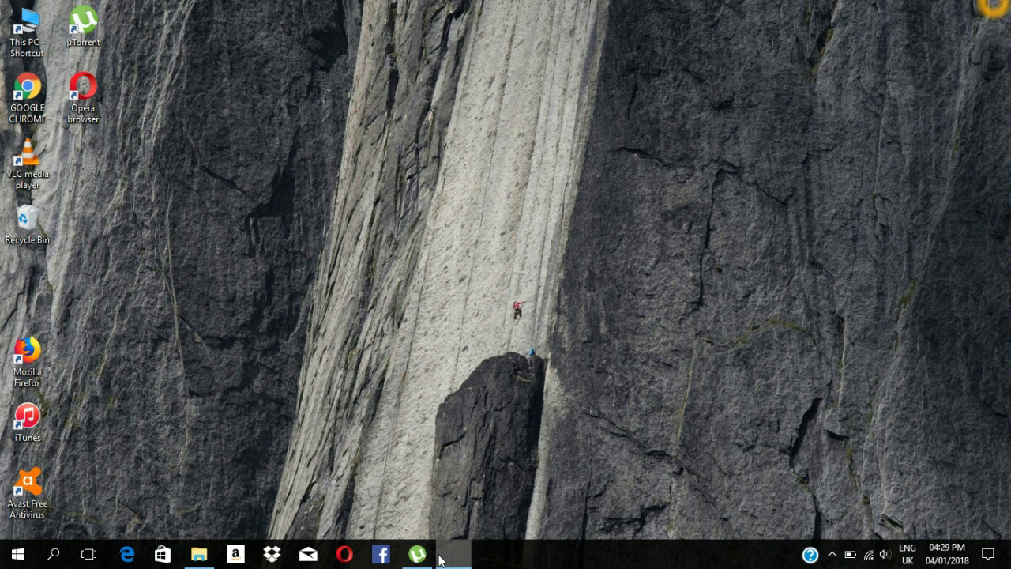
Bring up the Any Video Converter setup, start the installation, and accept the additional ByteFence software.
mouse_move(447, 560)
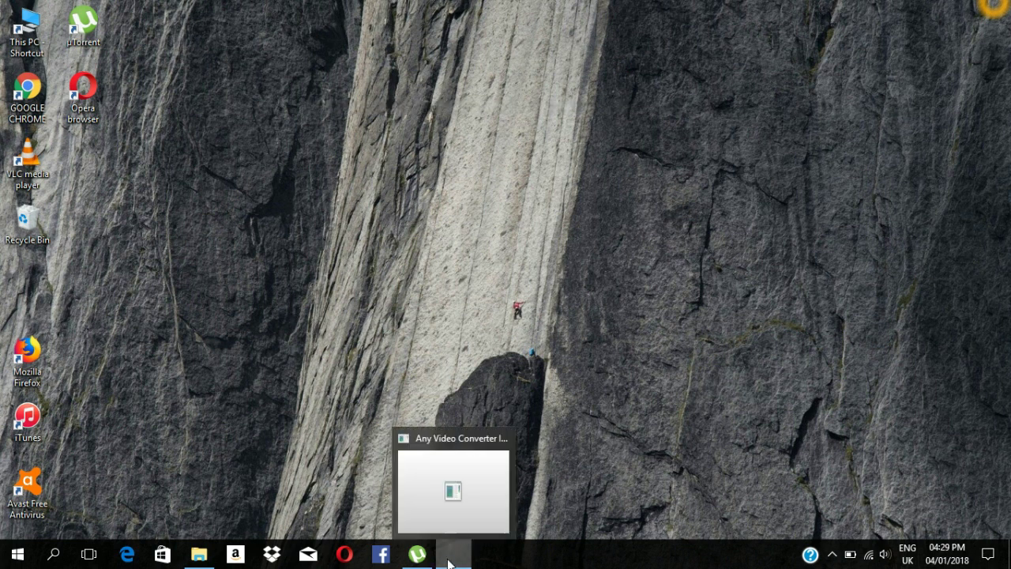
left_click(456, 509)
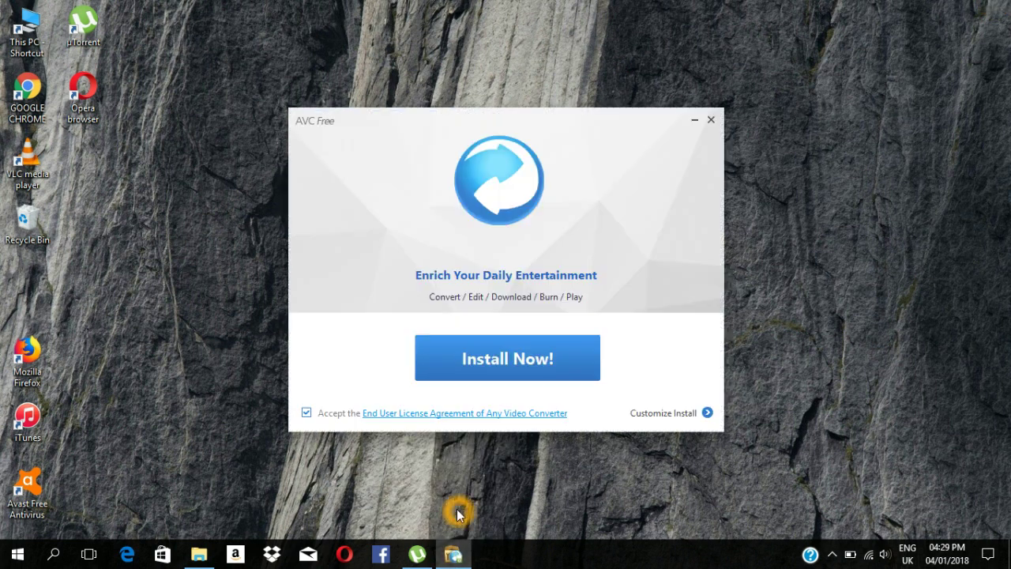
left_click(541, 365)
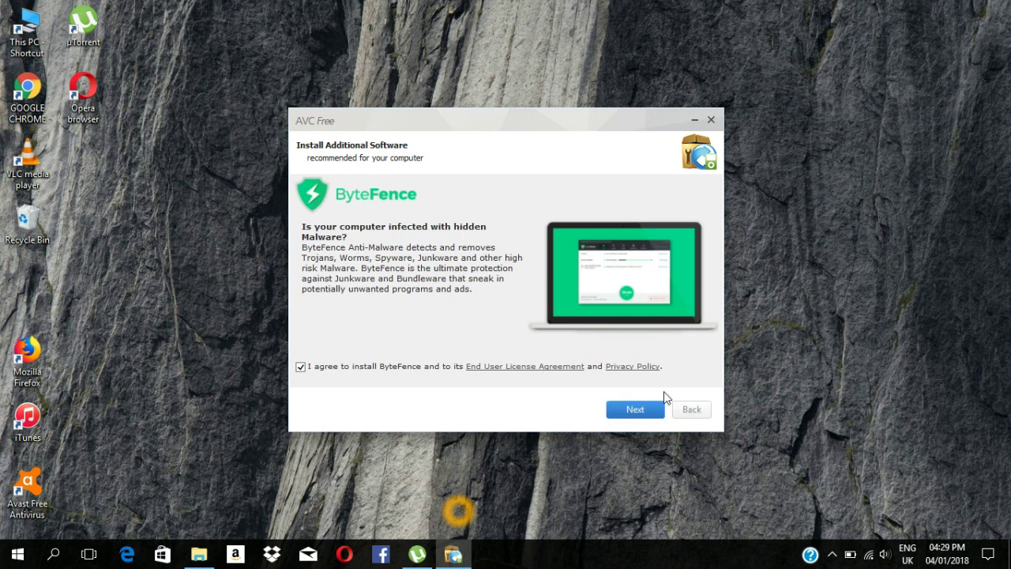
left_click(635, 415)
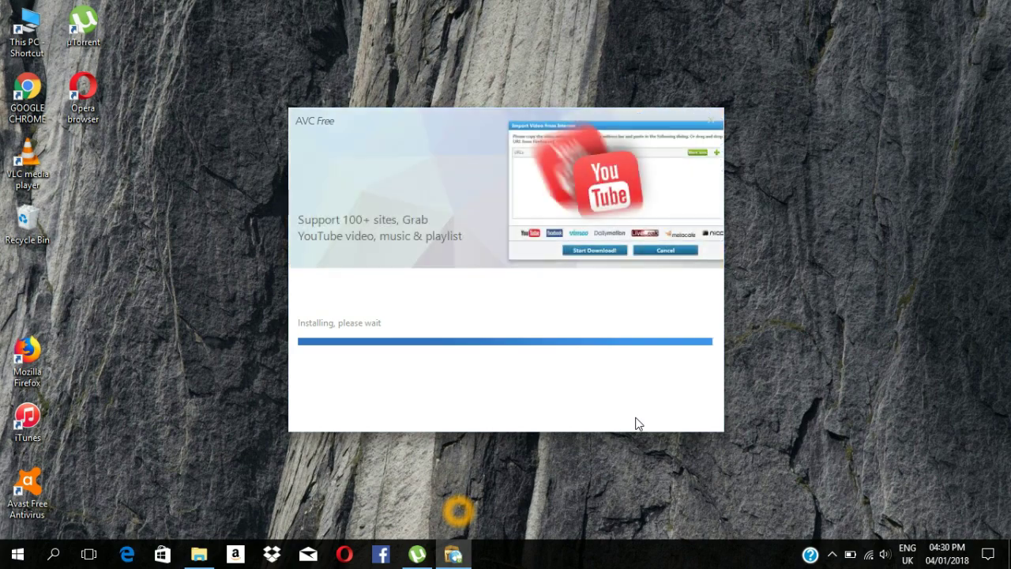
Close the browser window opened by the installer and finish the AVC Free setup.
left_click(476, 399)
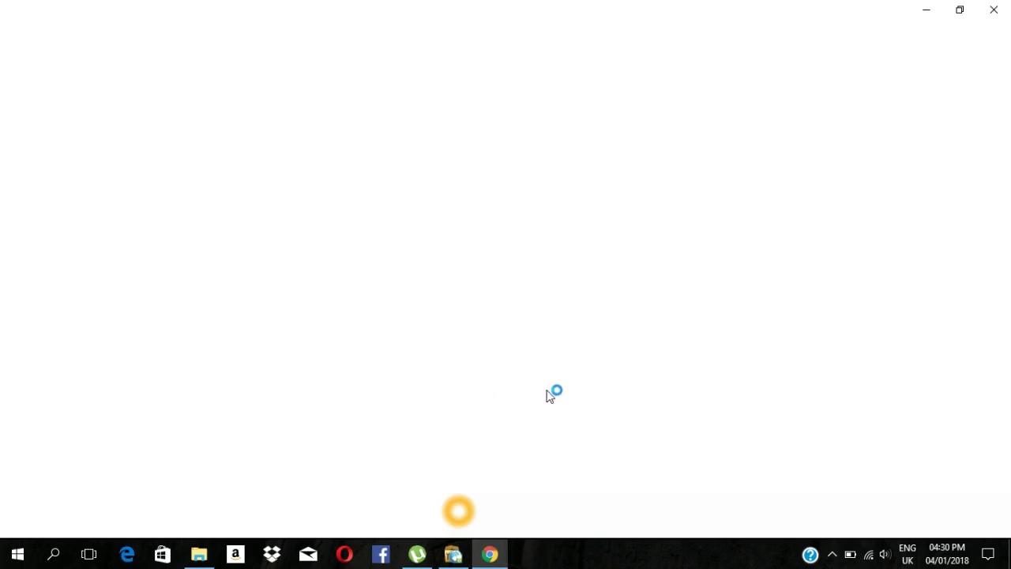
left_click(993, 15)
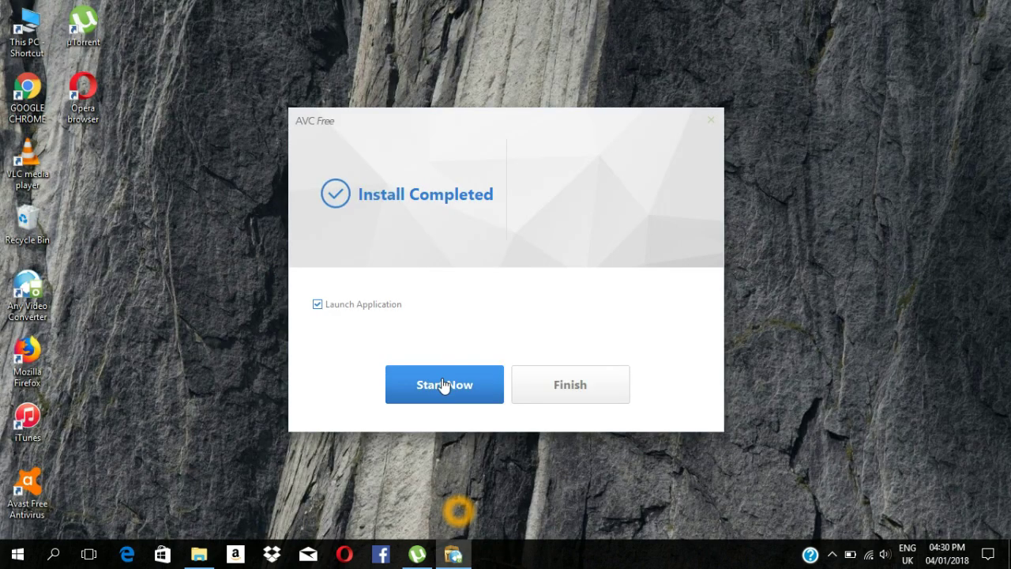
left_click(579, 388)
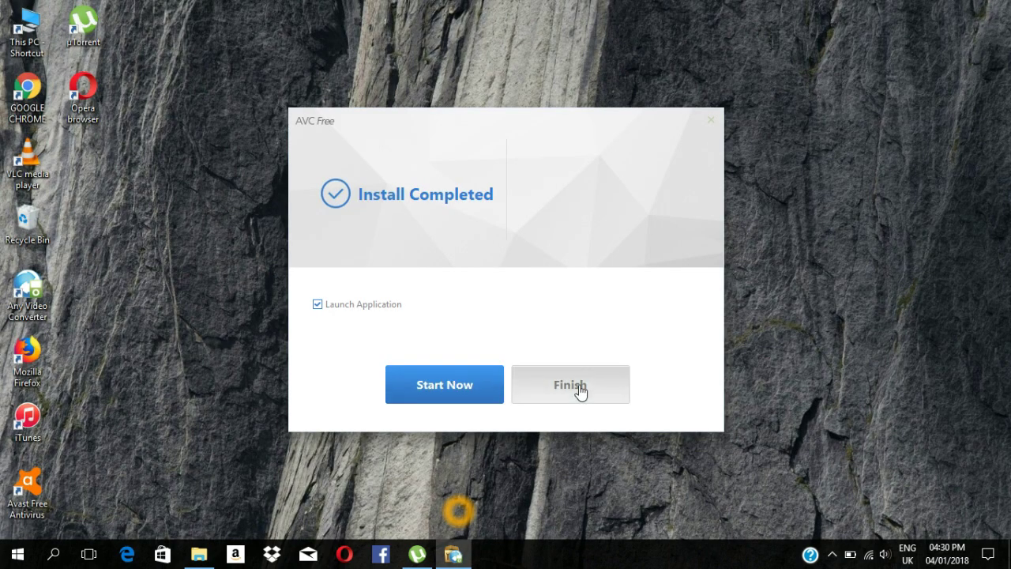
left_click(528, 385)
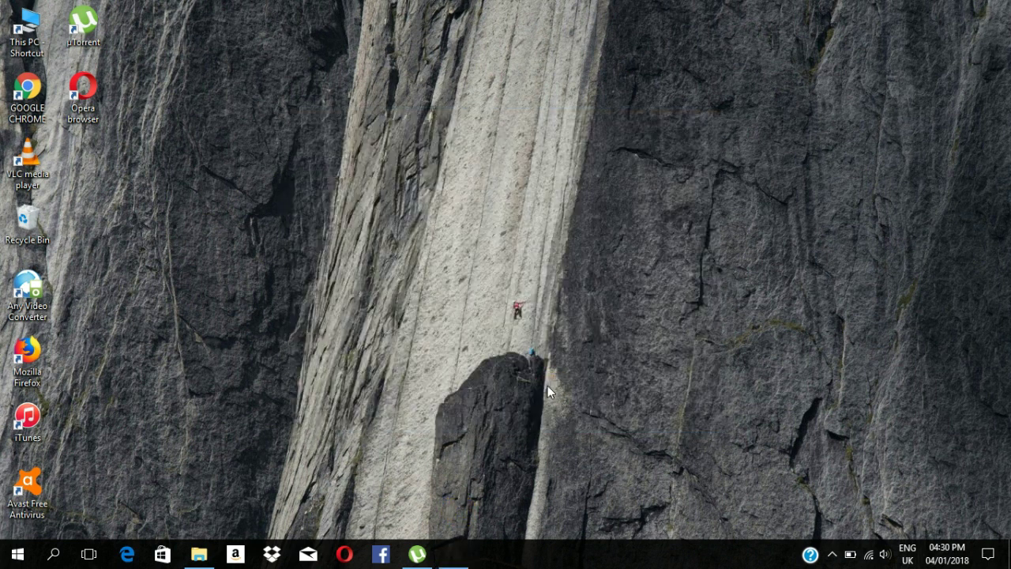
Launch Any Video Converter from the desktop and decline automatic update checks.
double_click(36, 314)
left_click(35, 314)
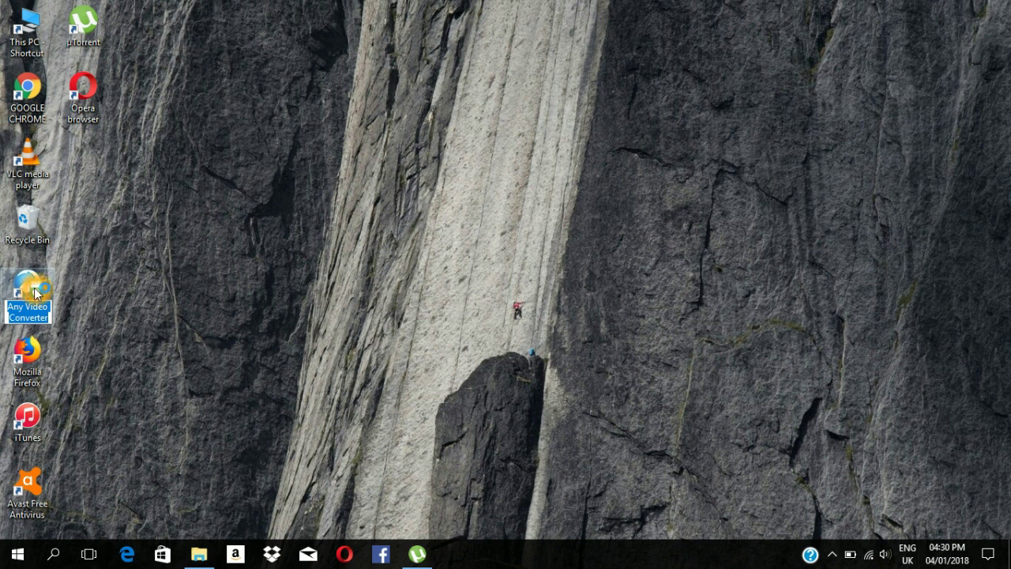
left_click_drag(35, 286, 344, 327)
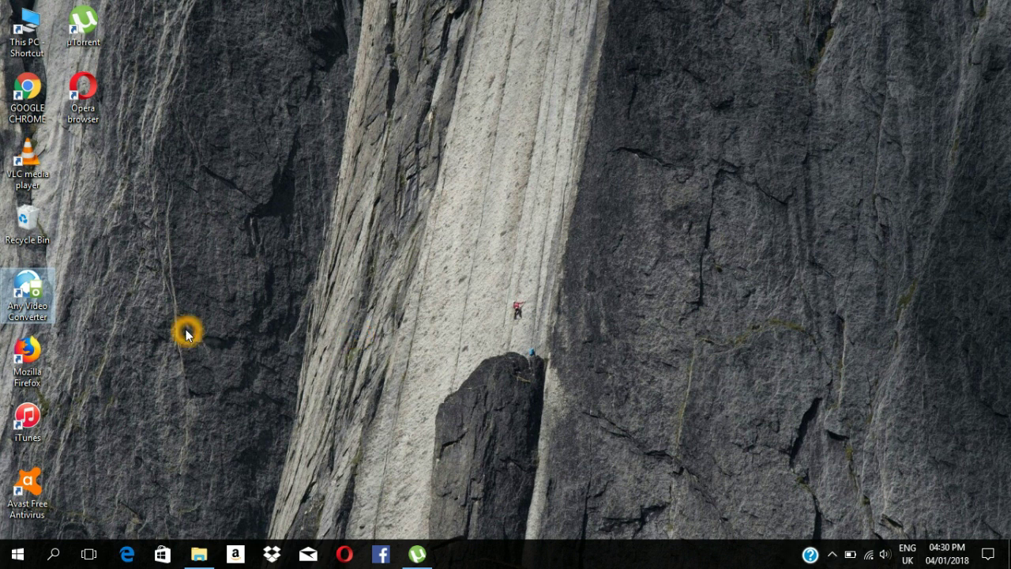
double_click(47, 283)
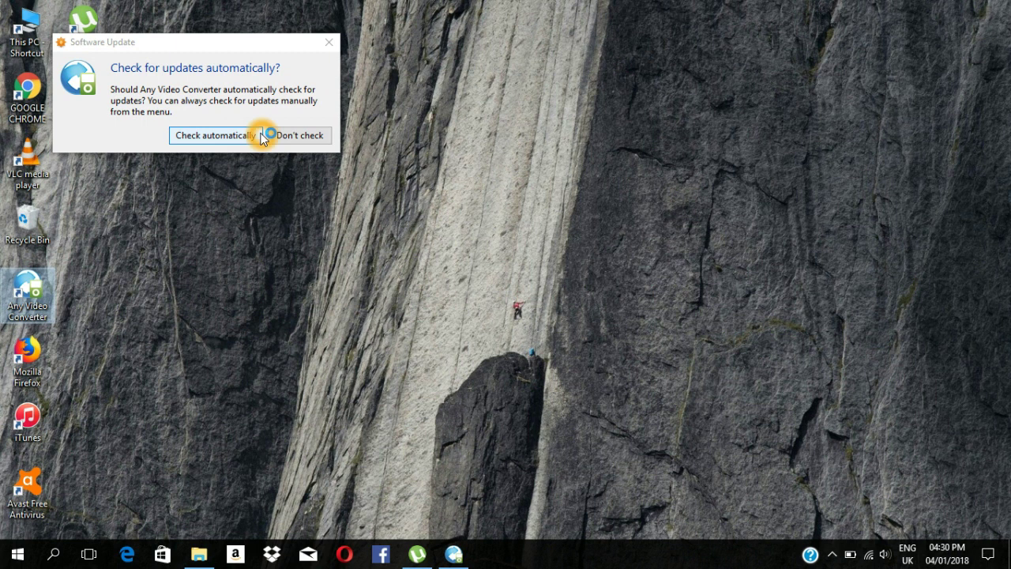
left_click(286, 135)
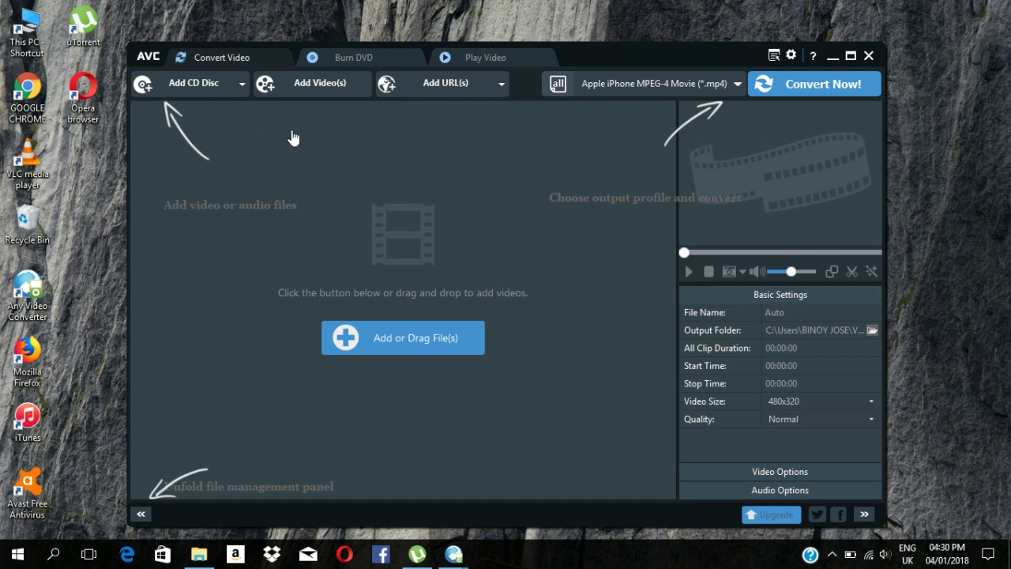
Start adding a video to the conversion list and browse to the Windows (C:) drive.
left_click(328, 92)
left_click(328, 91)
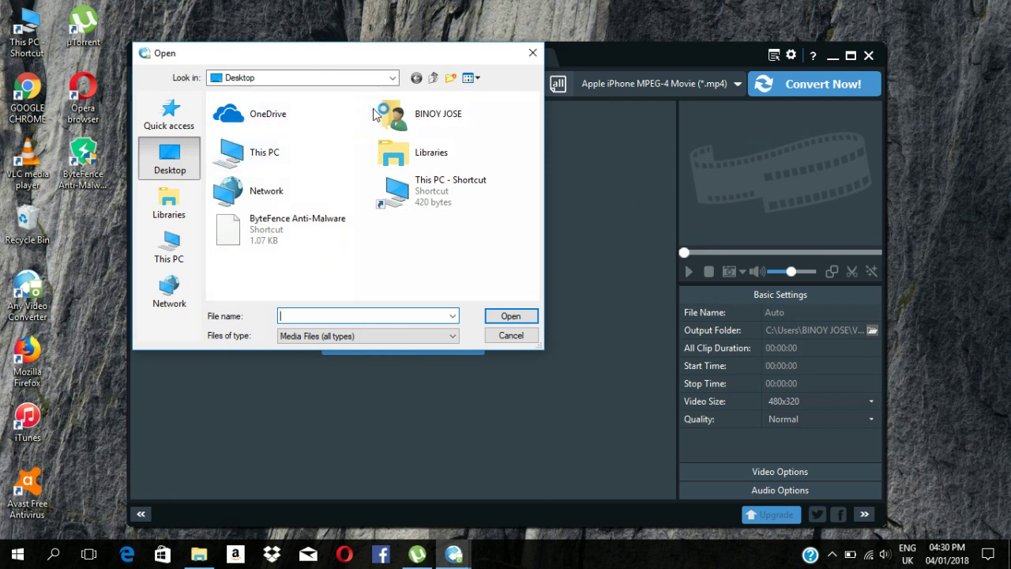
left_click(394, 77)
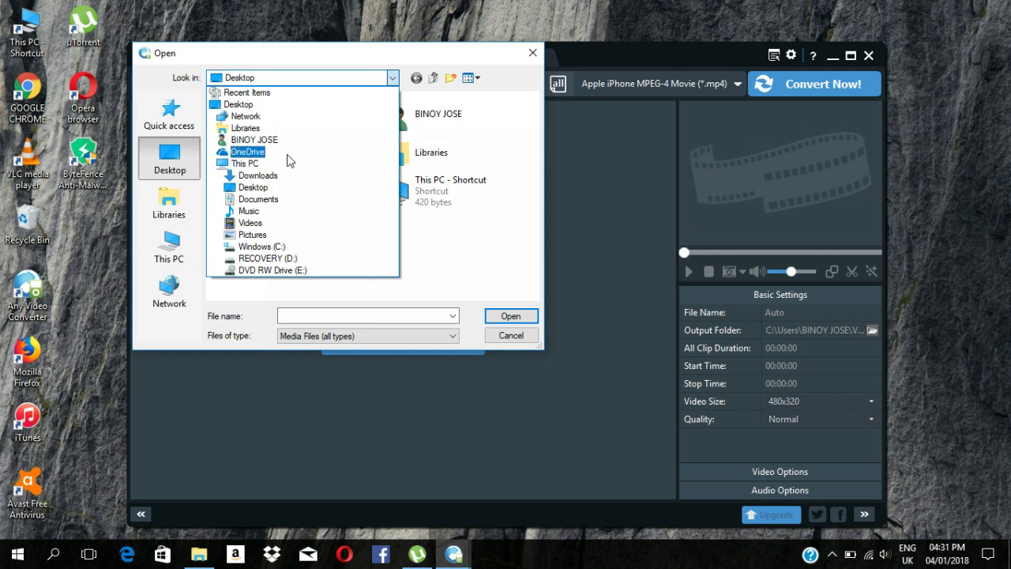
left_click(284, 246)
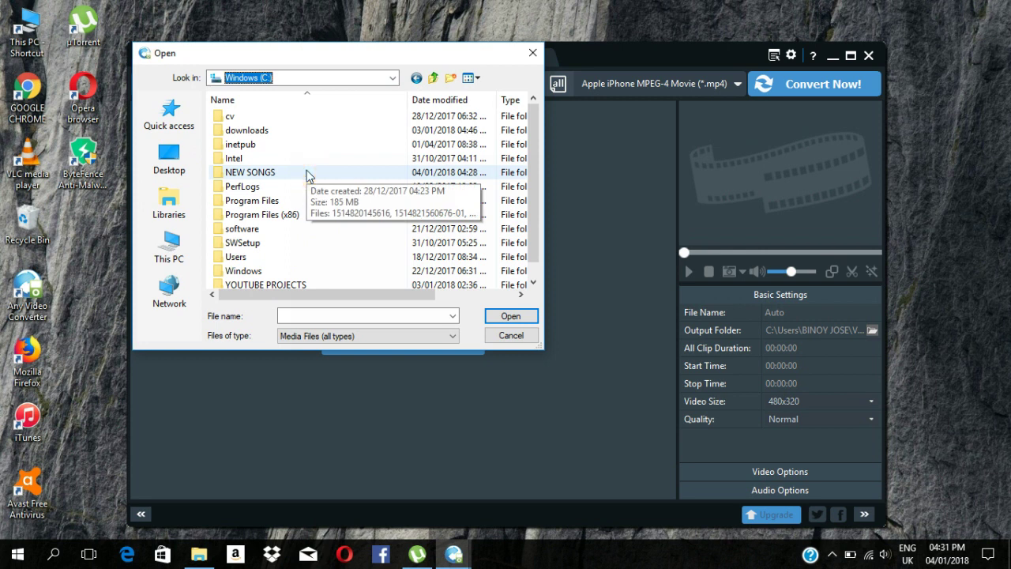
Look through the videos in the downloads folder and return to the Windows (C:) drive.
left_click(293, 131)
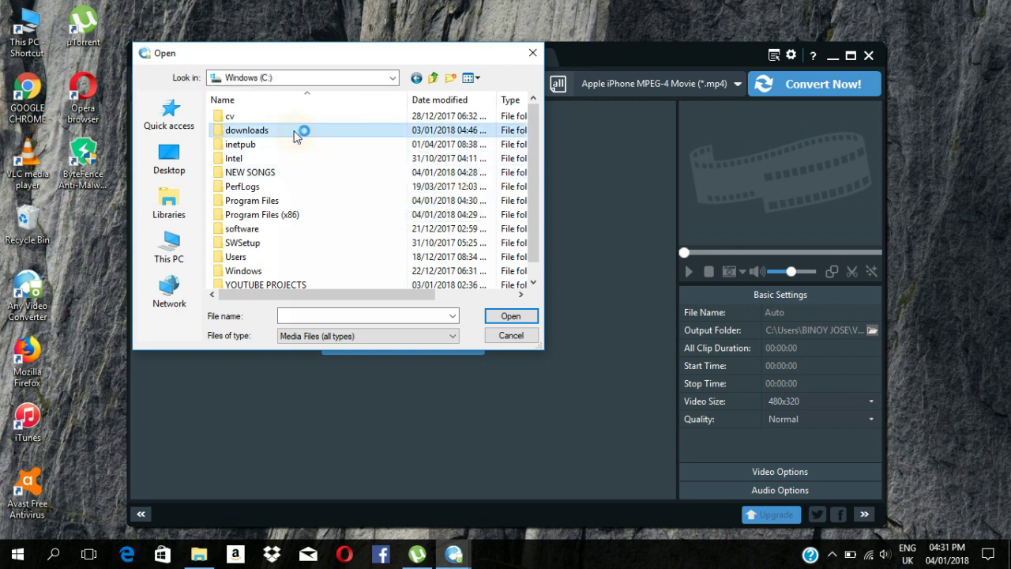
left_click(229, 78)
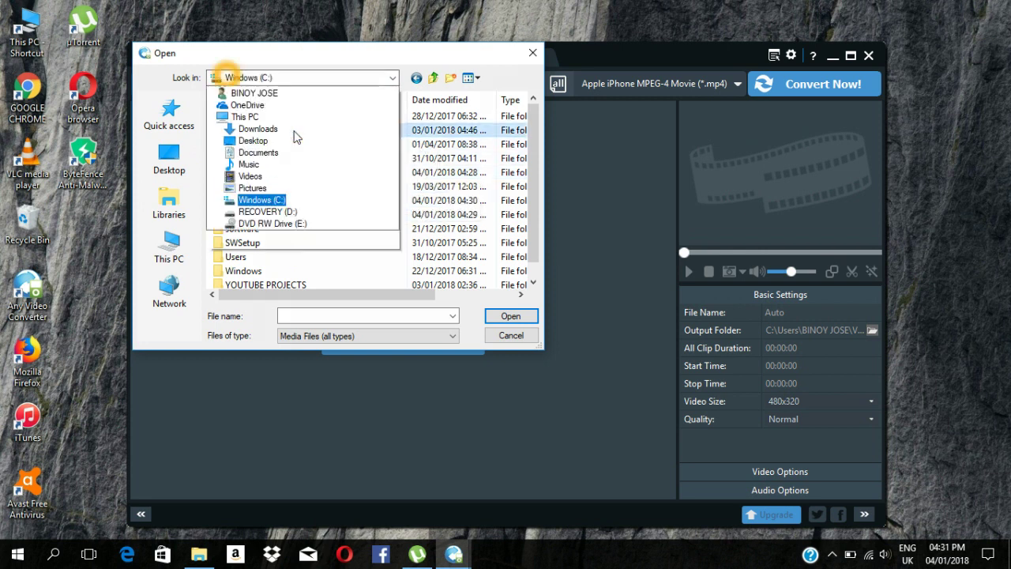
left_click(413, 162)
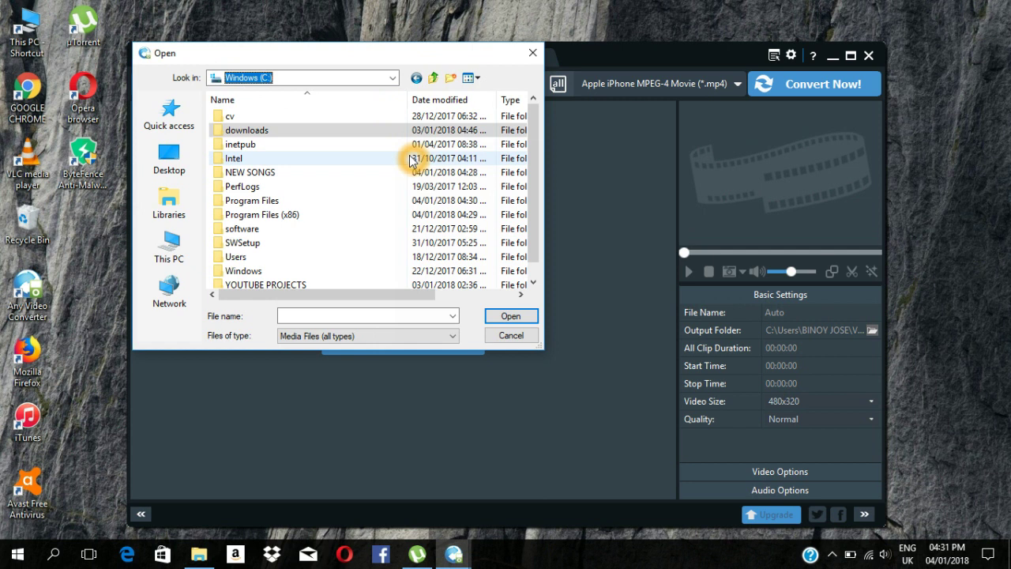
double_click(350, 133)
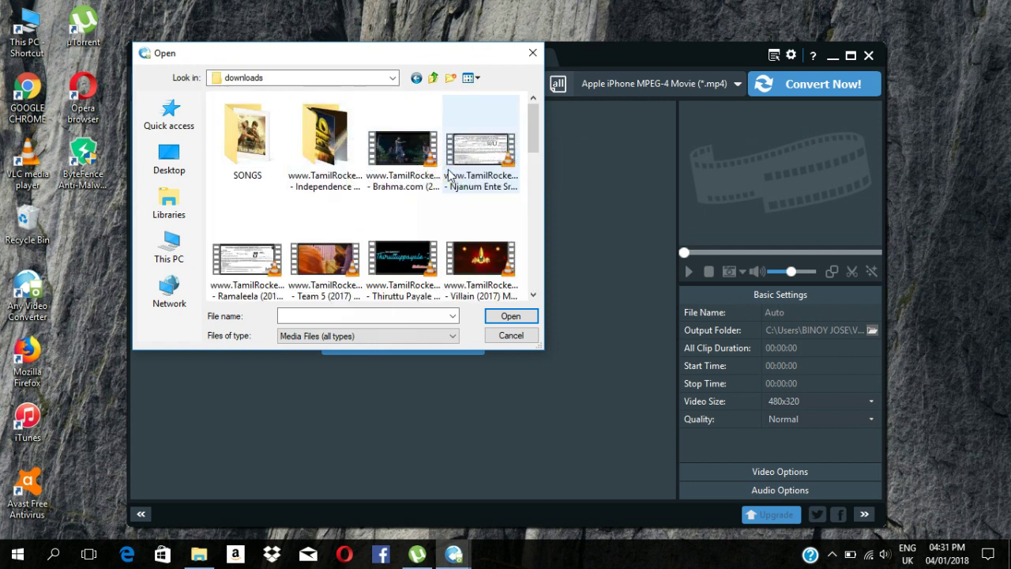
left_click(391, 78)
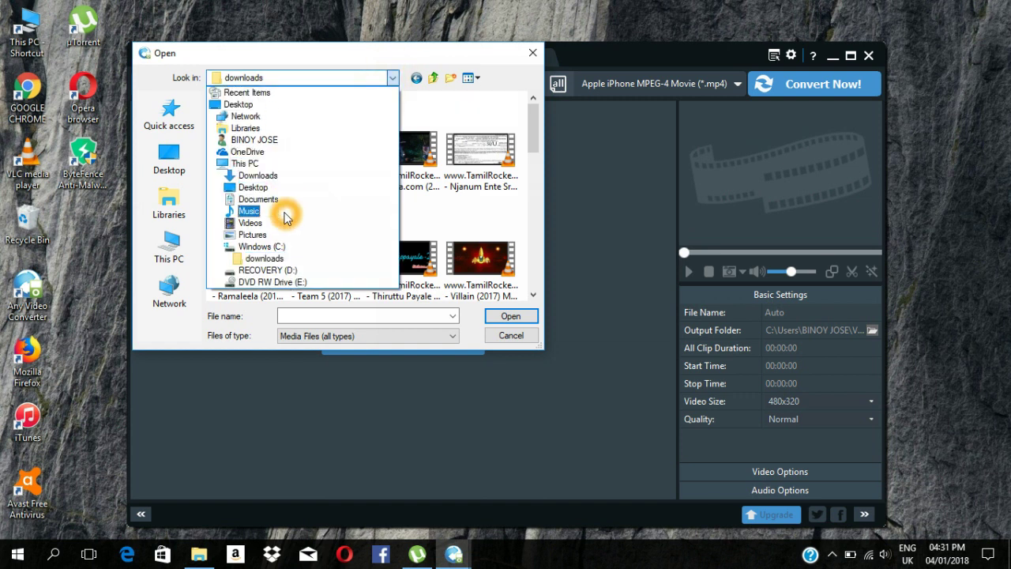
left_click(278, 247)
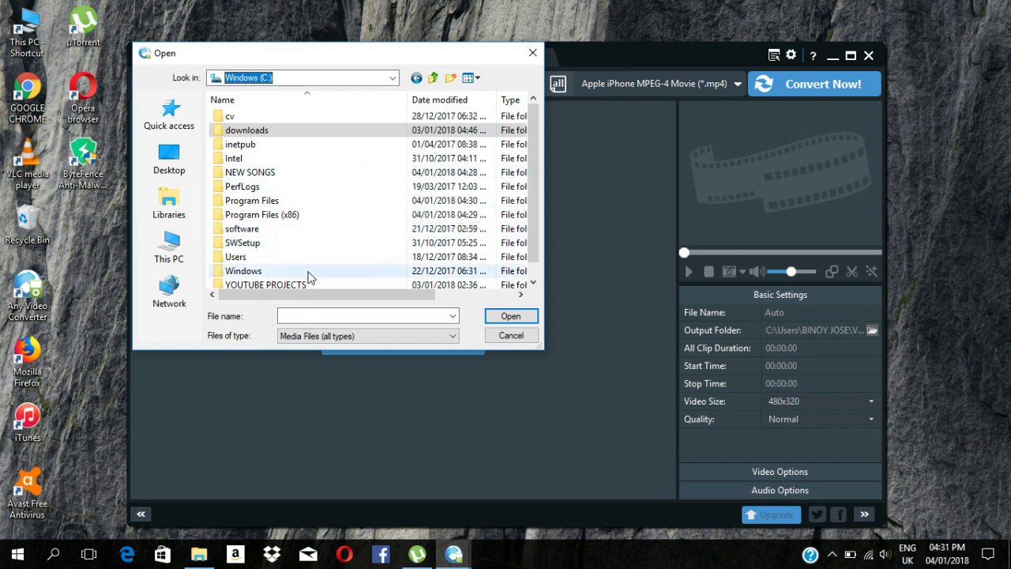
Add the Ore Mukham Theme Song (1080p HD) video from the NEW SONGS folder to the conversion list.
left_click(337, 152)
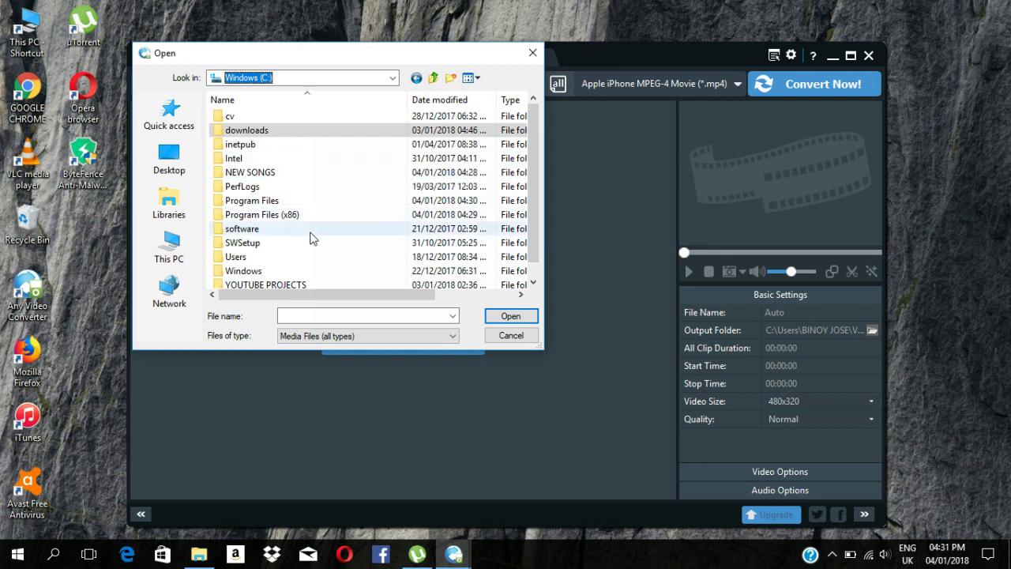
left_click(330, 168)
double_click(329, 171)
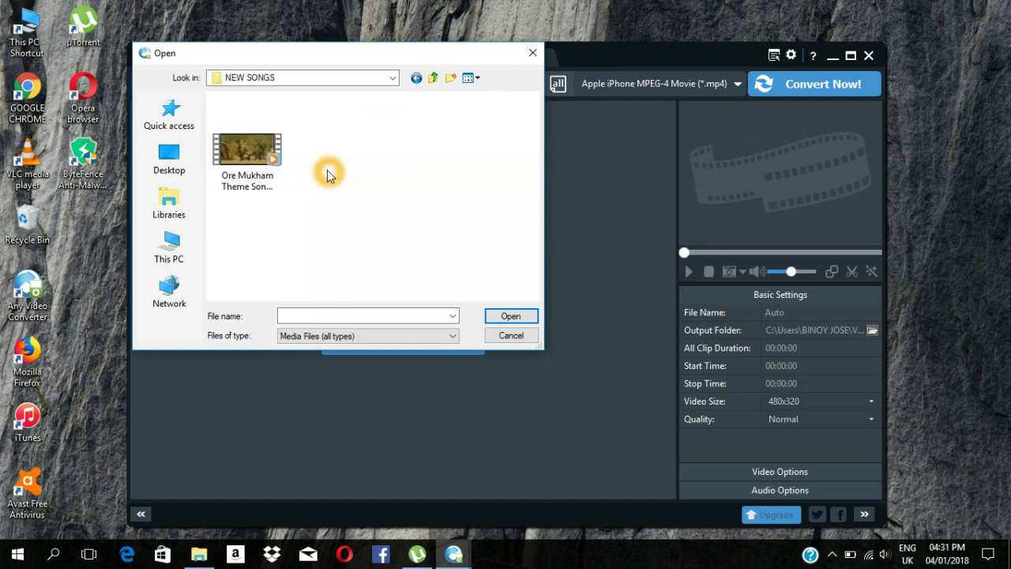
left_click(278, 153)
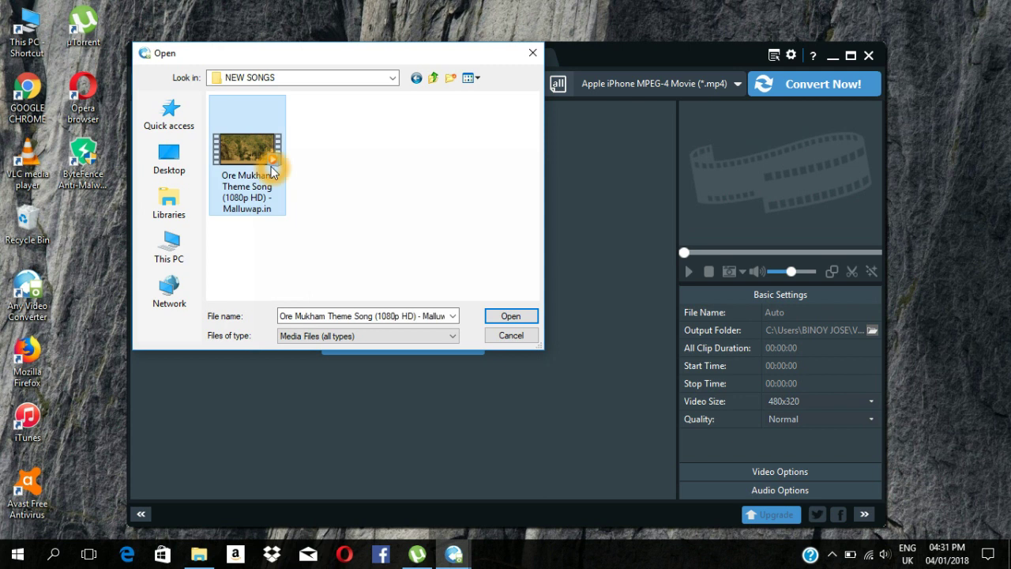
left_click(513, 316)
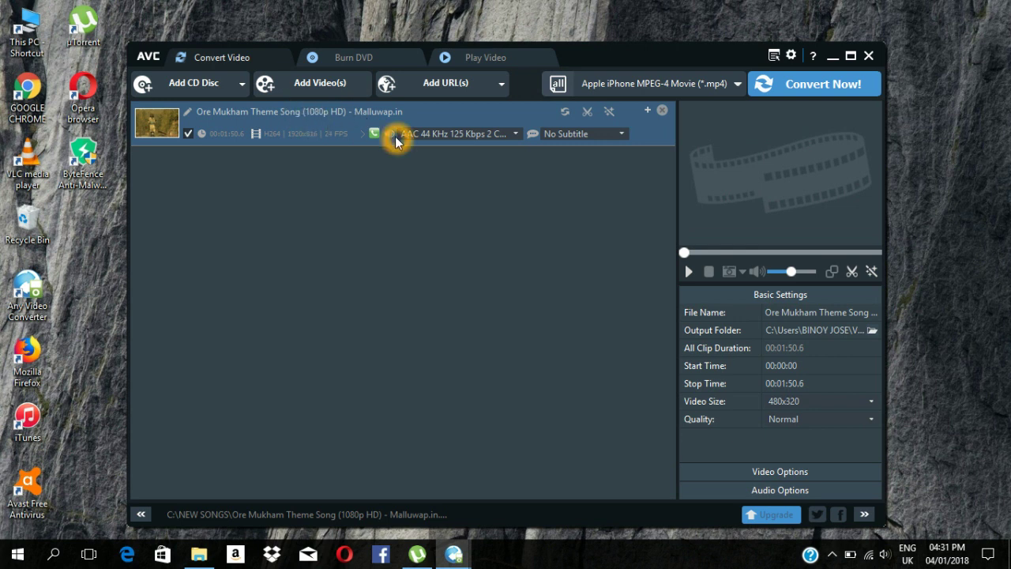
Look through the audio and TV output profiles, choose Samsung TV H264 Movie (*.mp4), and open the Quality choices.
left_click(616, 89)
left_click(739, 84)
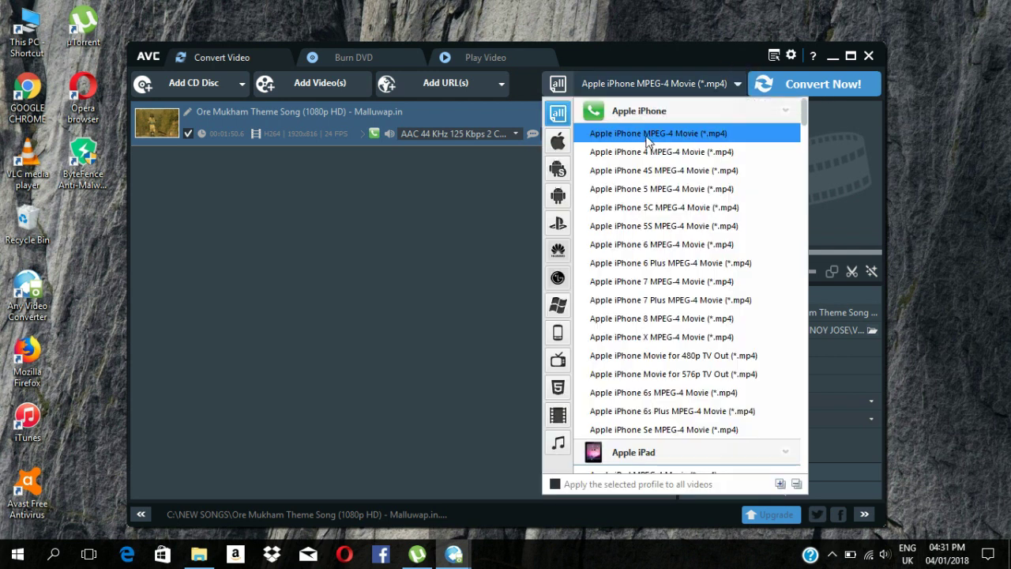
left_click(568, 446)
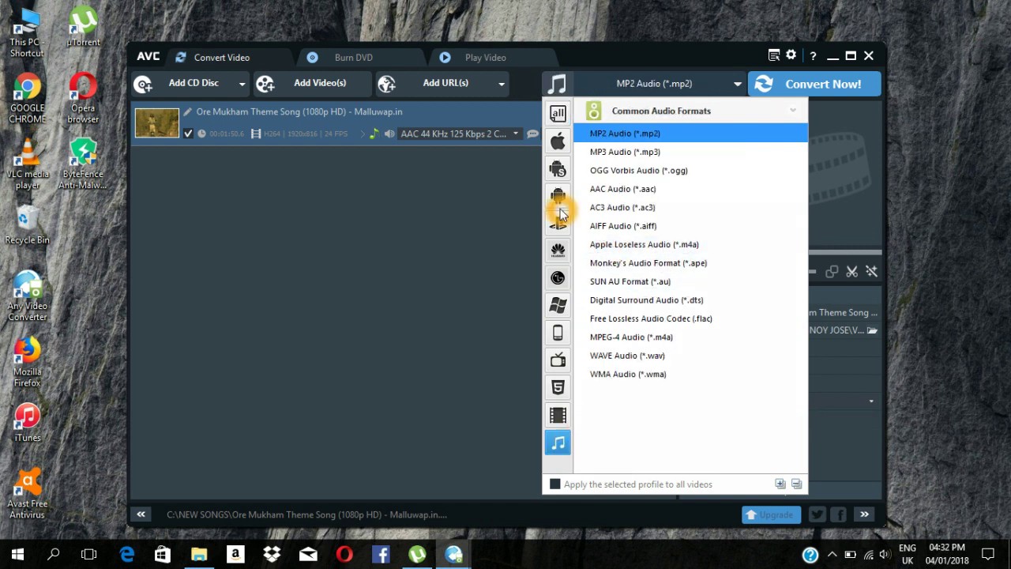
left_click(558, 365)
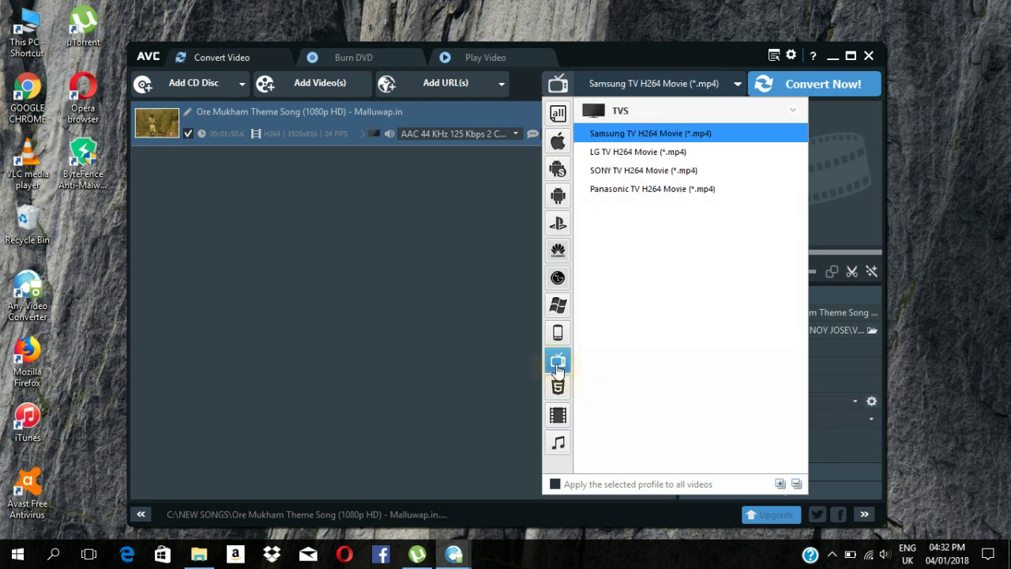
left_click(683, 134)
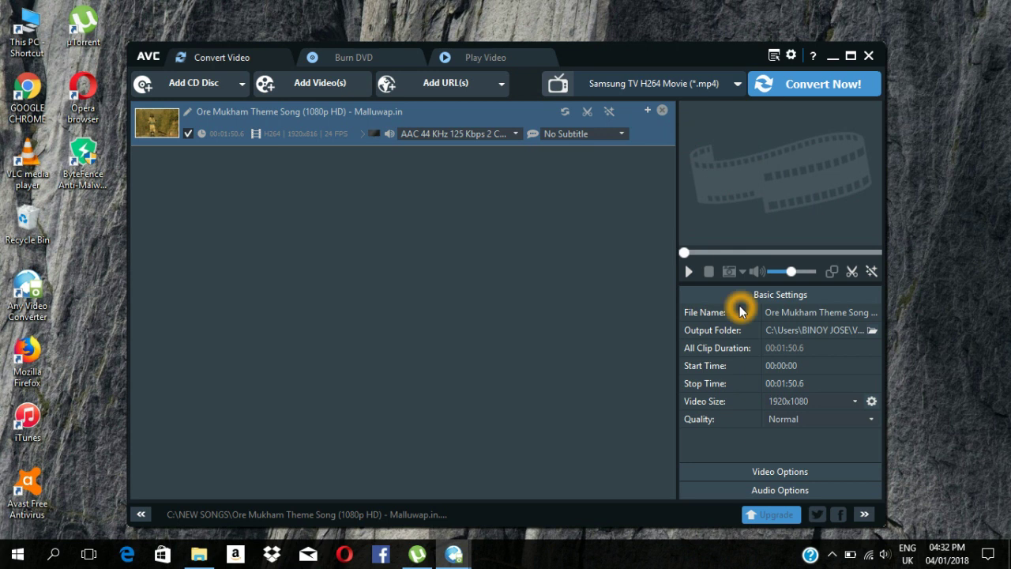
left_click(805, 419)
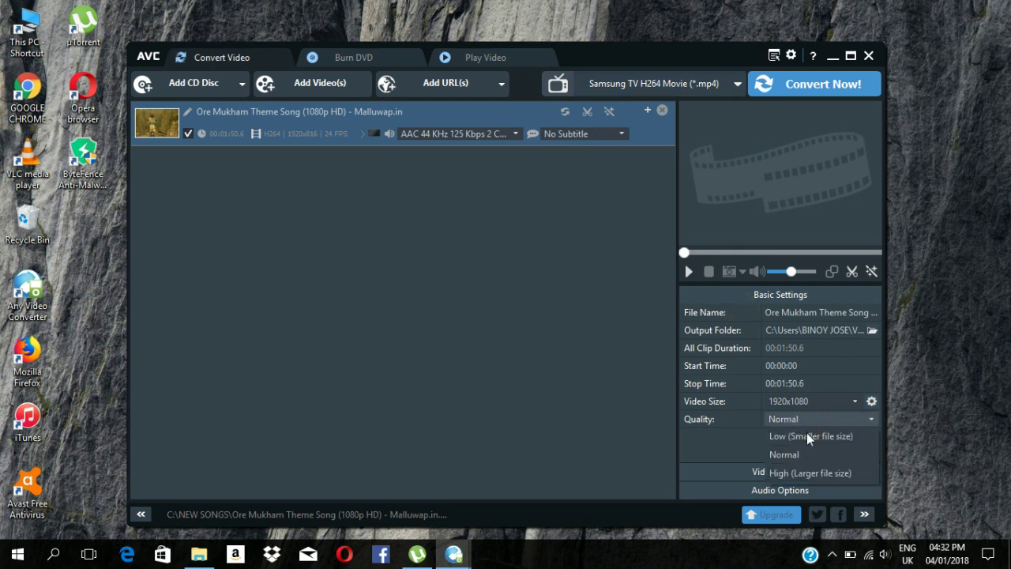
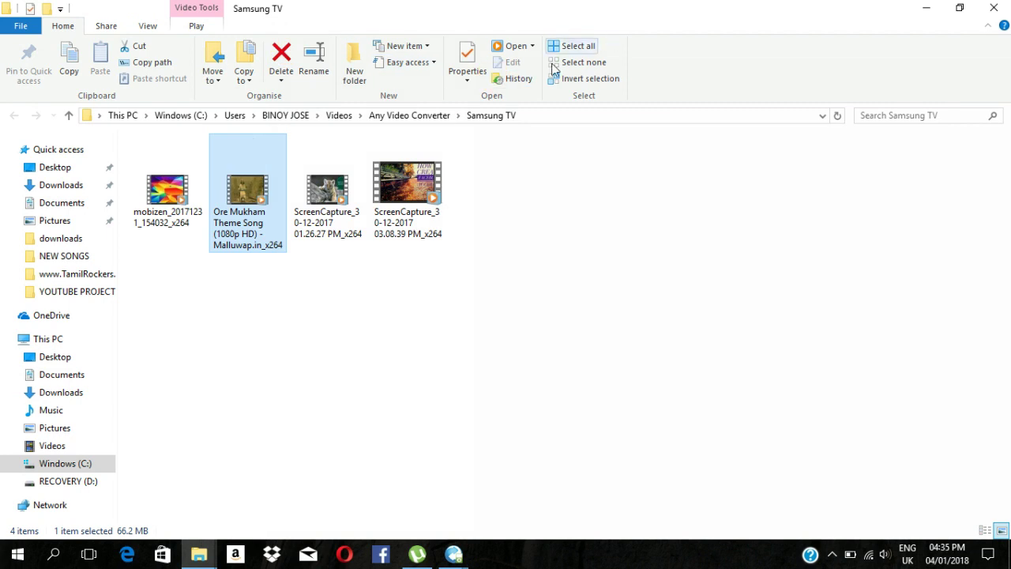
Check the converted video's file details in the Samsung TV folder and open the original video's properties in NEW SONGS.
mouse_move(261, 196)
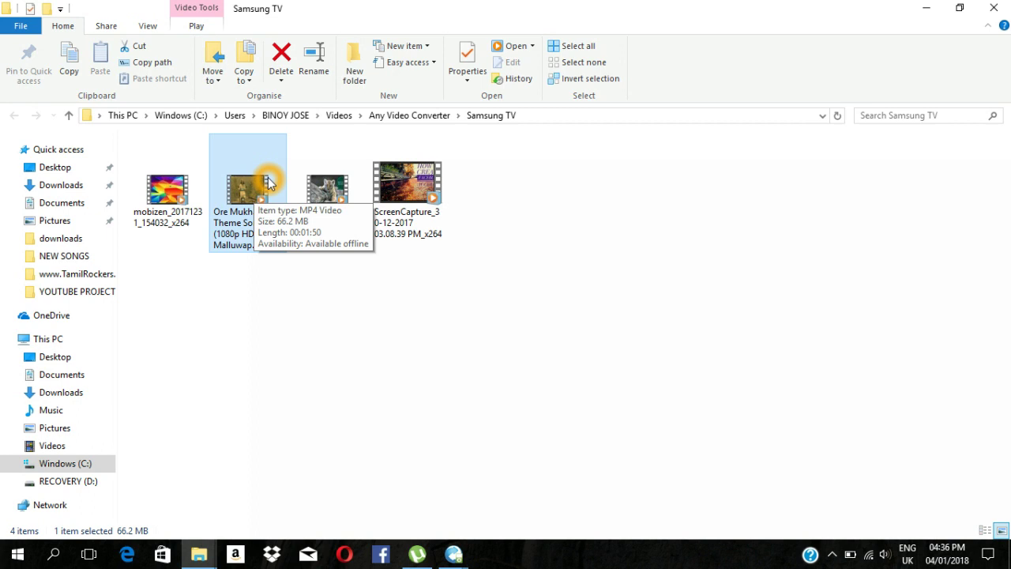
left_click(82, 261)
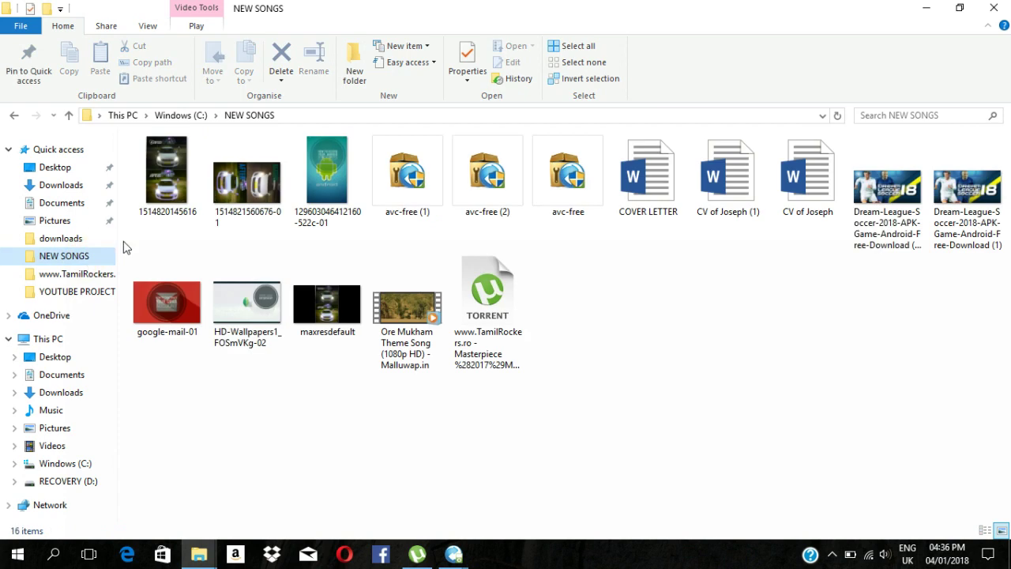
left_click(393, 312)
right_click(392, 312)
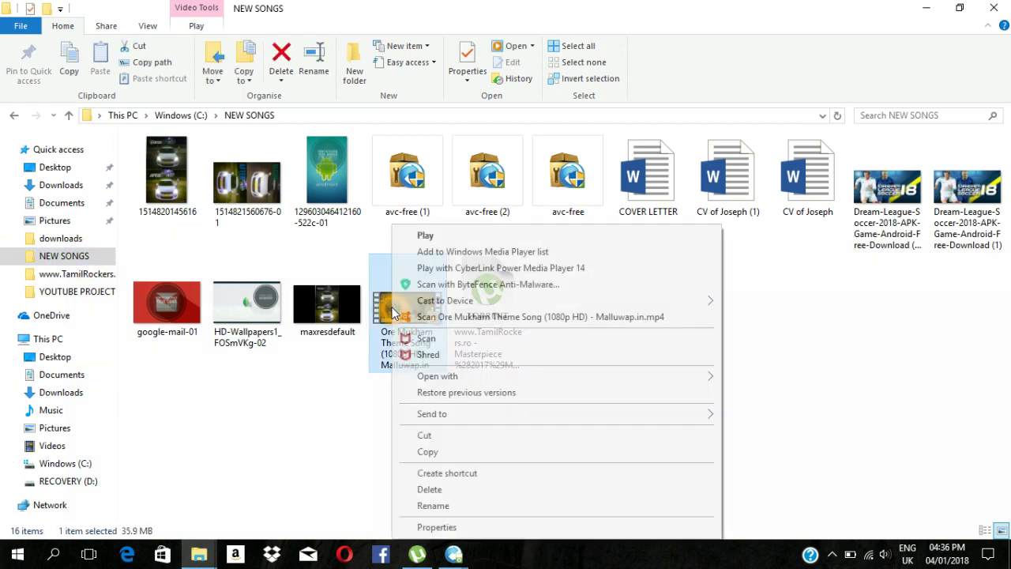
left_click(436, 526)
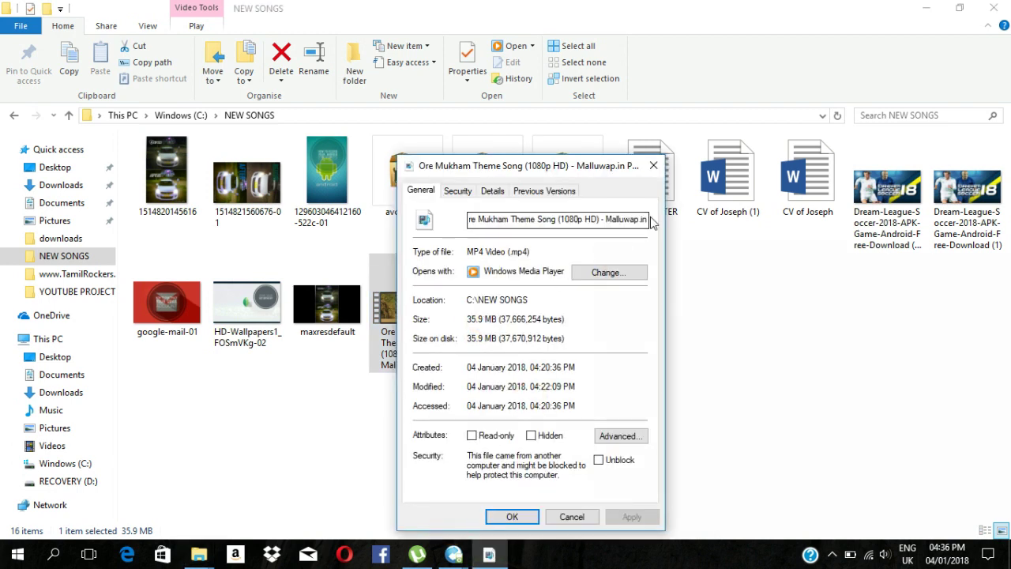
Close the original video's properties and the NEW SONGS window, and dismiss the AVC Pro subscription offer.
left_click(654, 165)
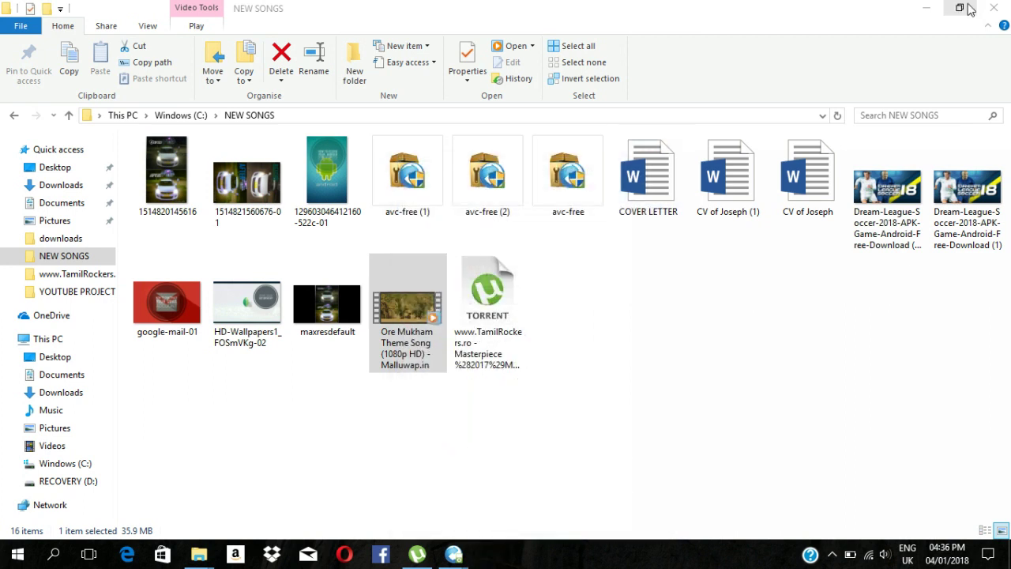
left_click(991, 7)
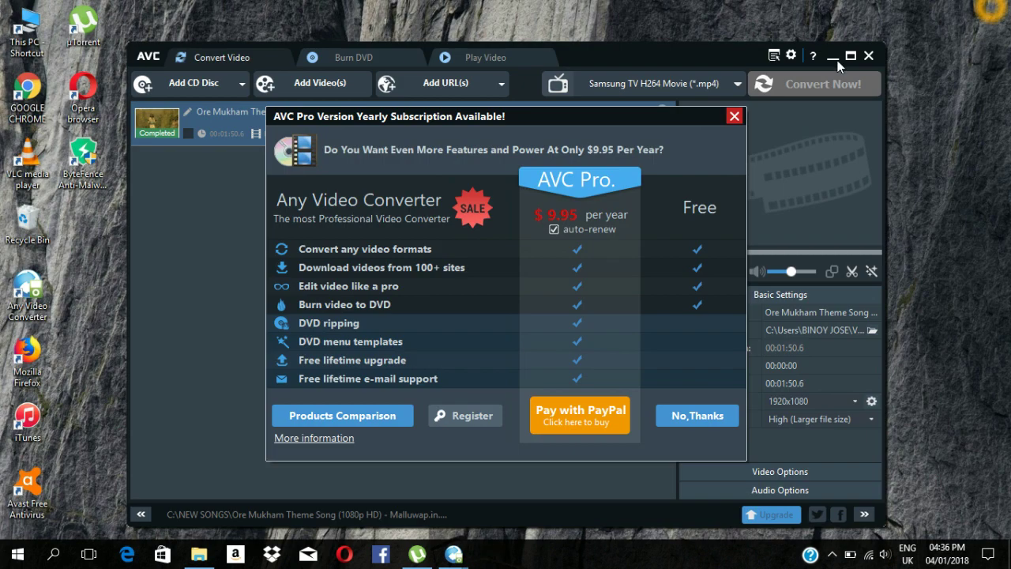
left_click(734, 116)
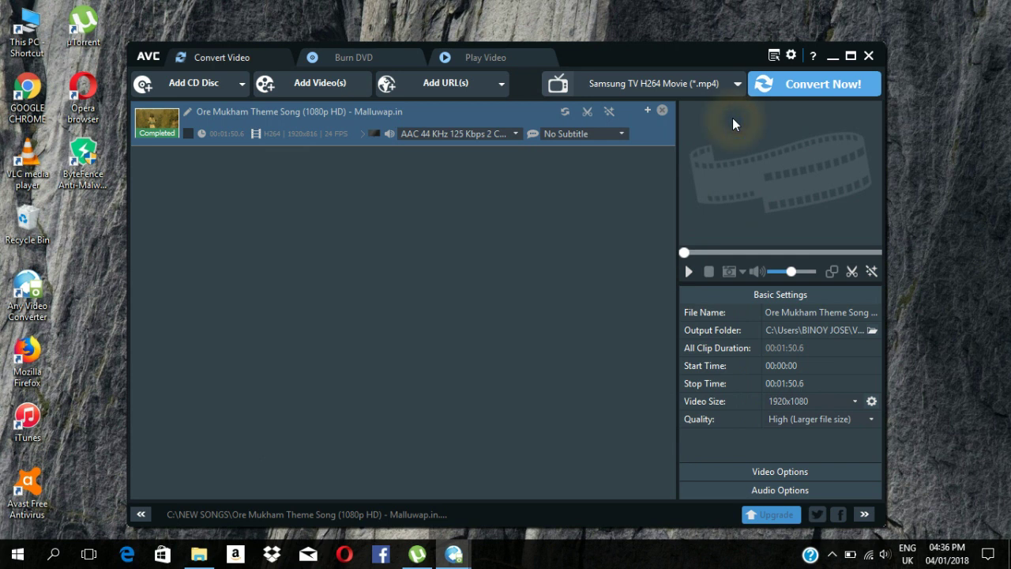
left_click(543, 135)
left_click(449, 267)
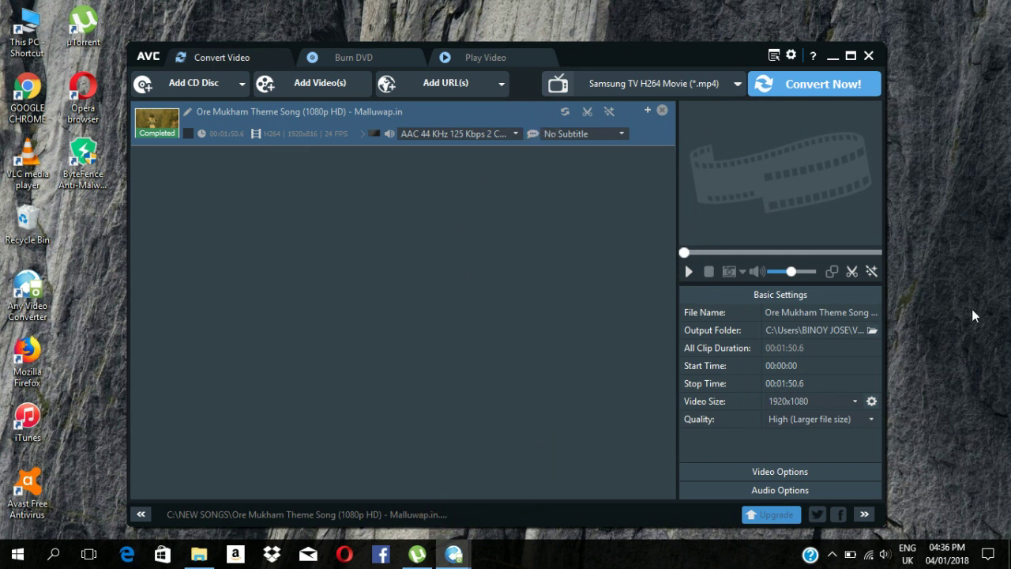
left_click(872, 330)
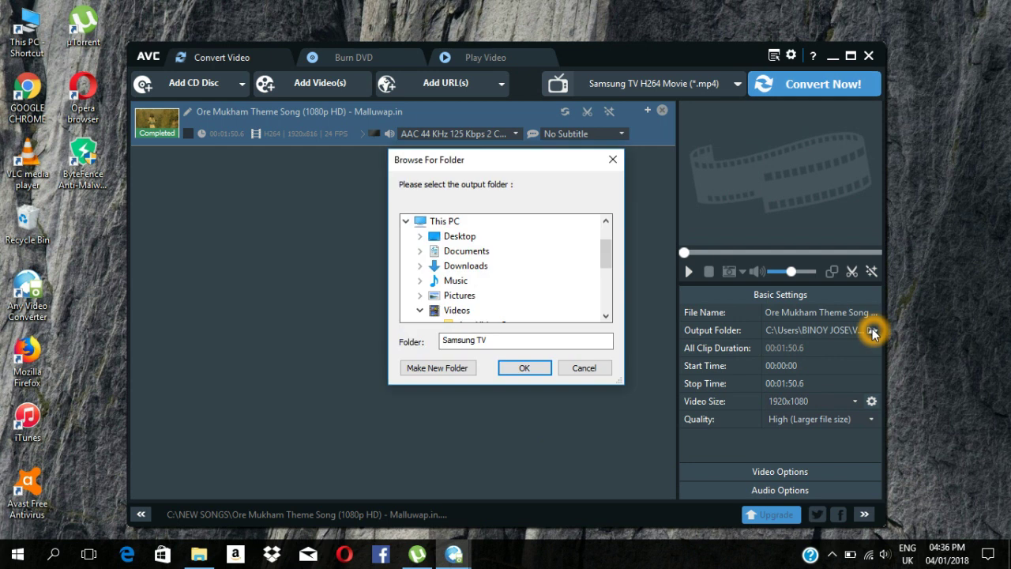
left_click(520, 370)
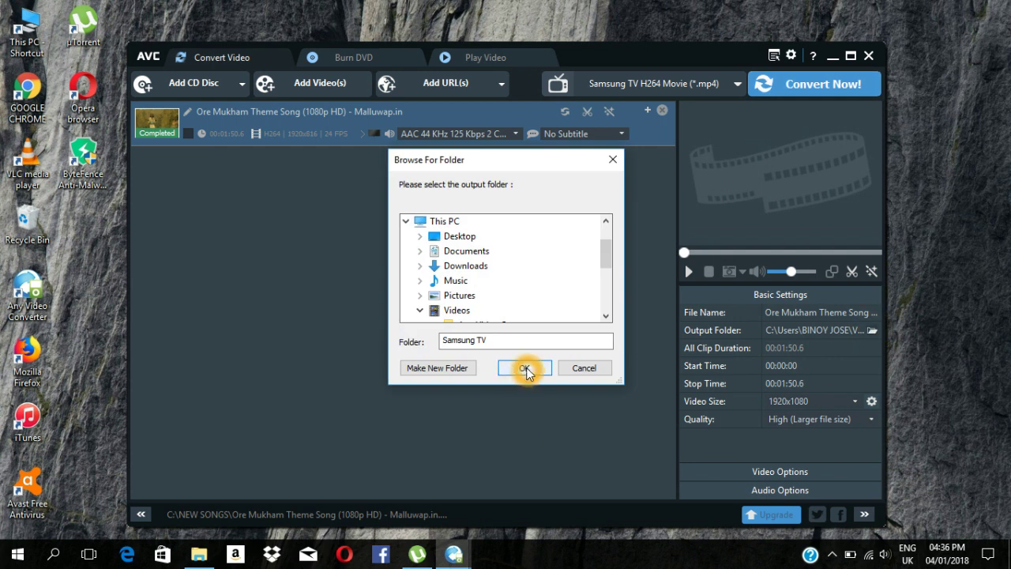
left_click(439, 513)
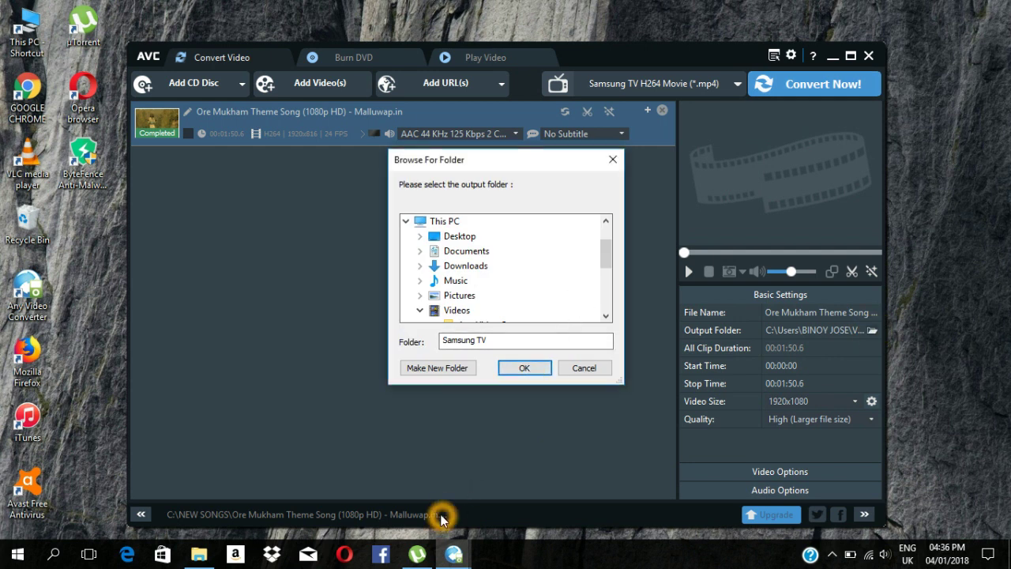
left_click(612, 160)
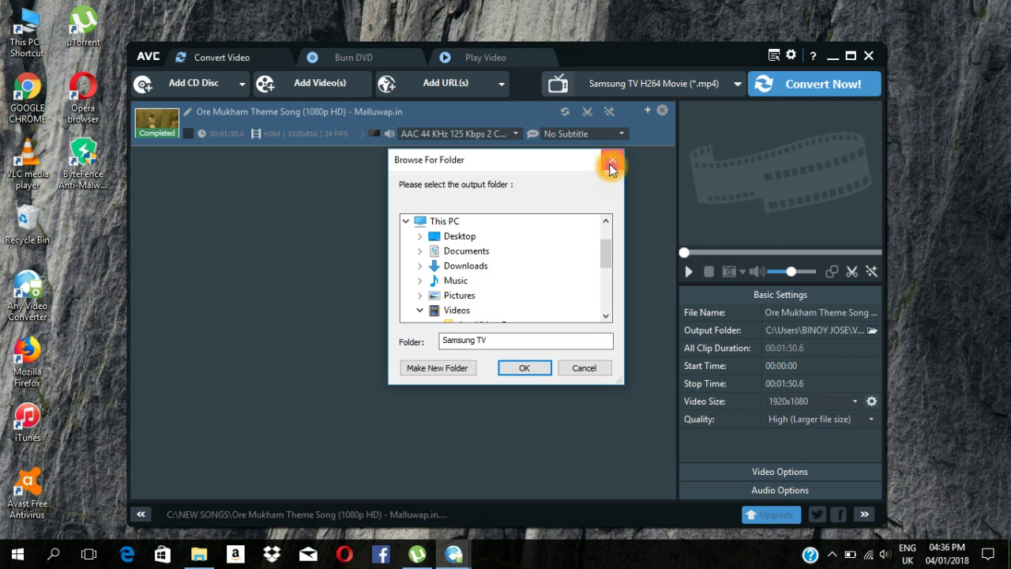
left_click(424, 515)
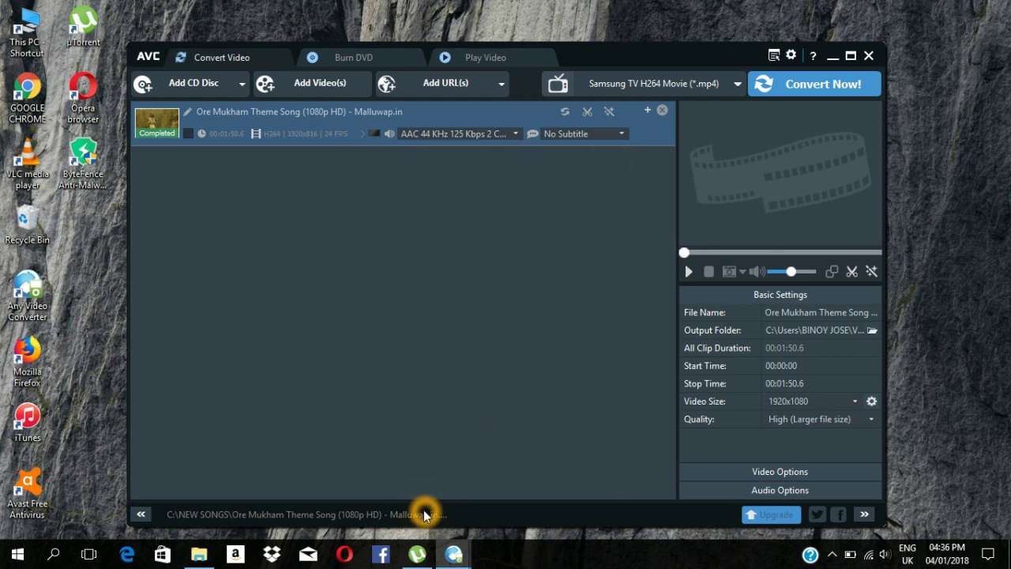
left_click(372, 514)
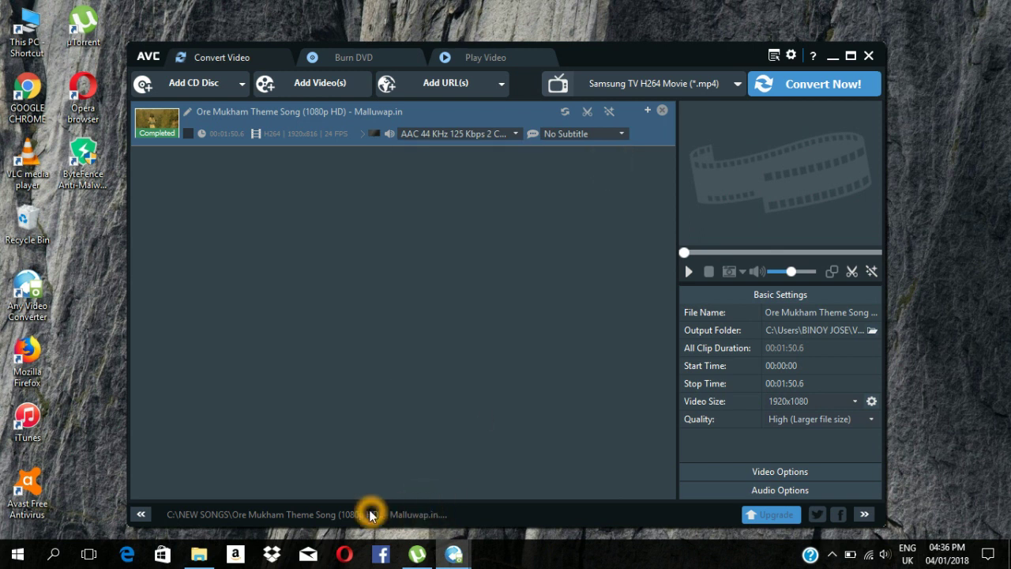
left_click(372, 512)
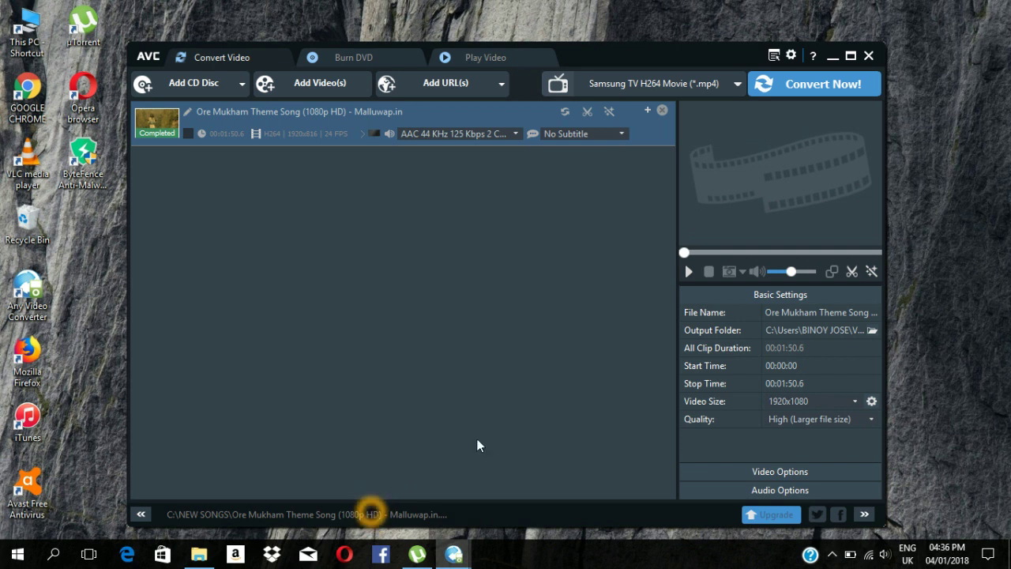
Choose the Samsung TV folder under Videos > Any Video Converter as the output folder.
left_click(869, 330)
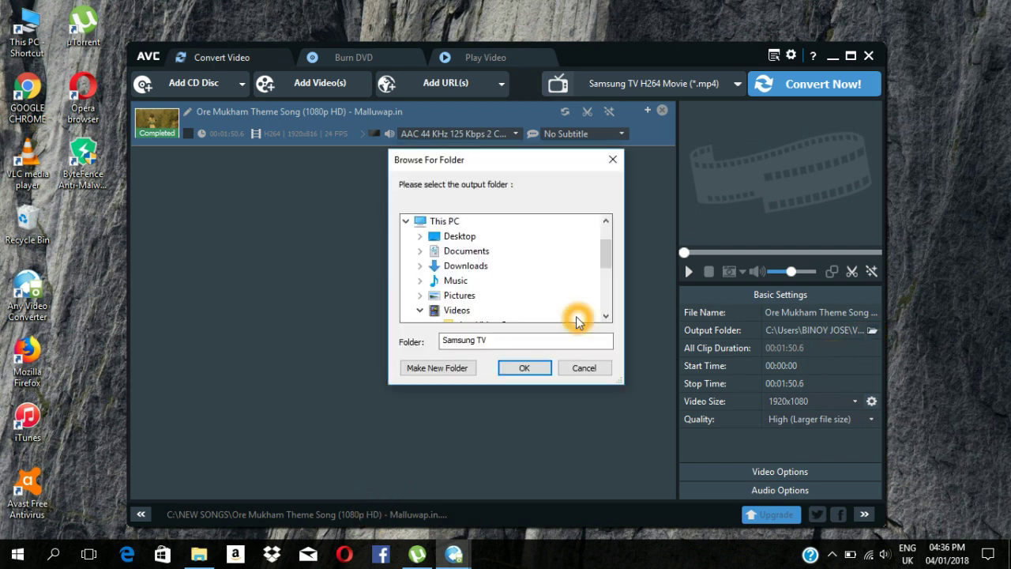
left_click(610, 290)
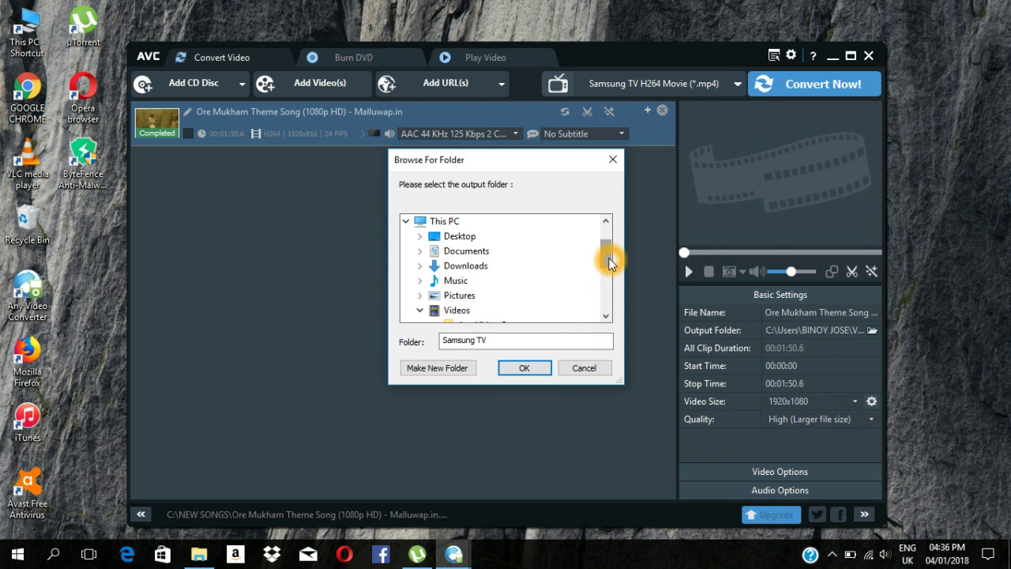
left_click(607, 263)
left_click(606, 265)
left_click(515, 311)
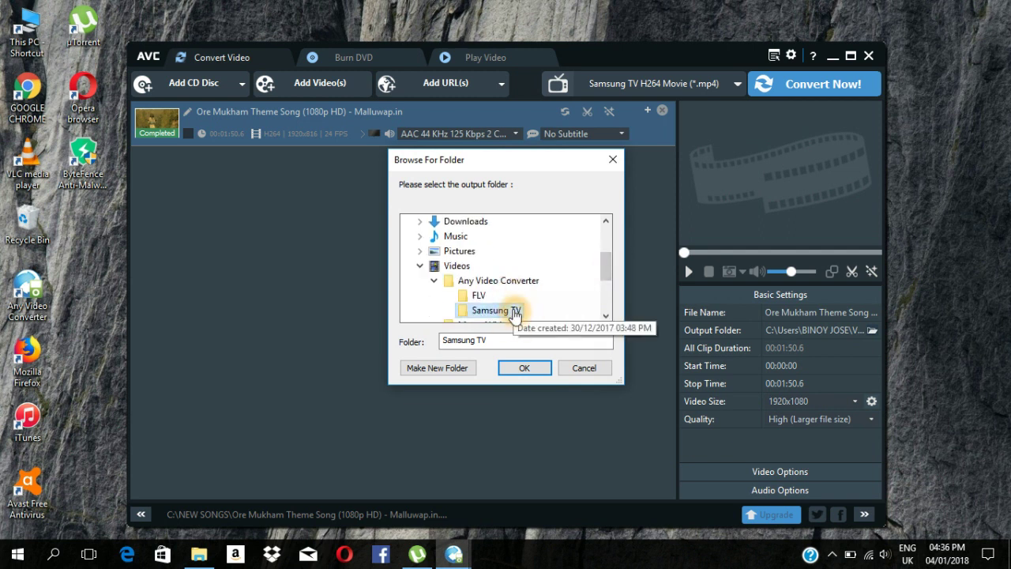
left_click(521, 367)
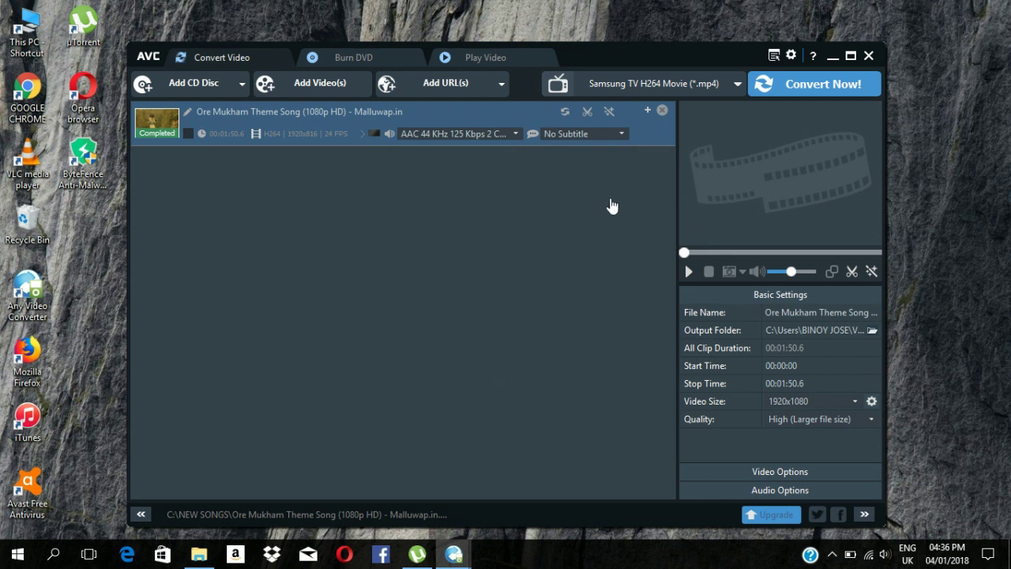
left_click(503, 240)
left_click(567, 158)
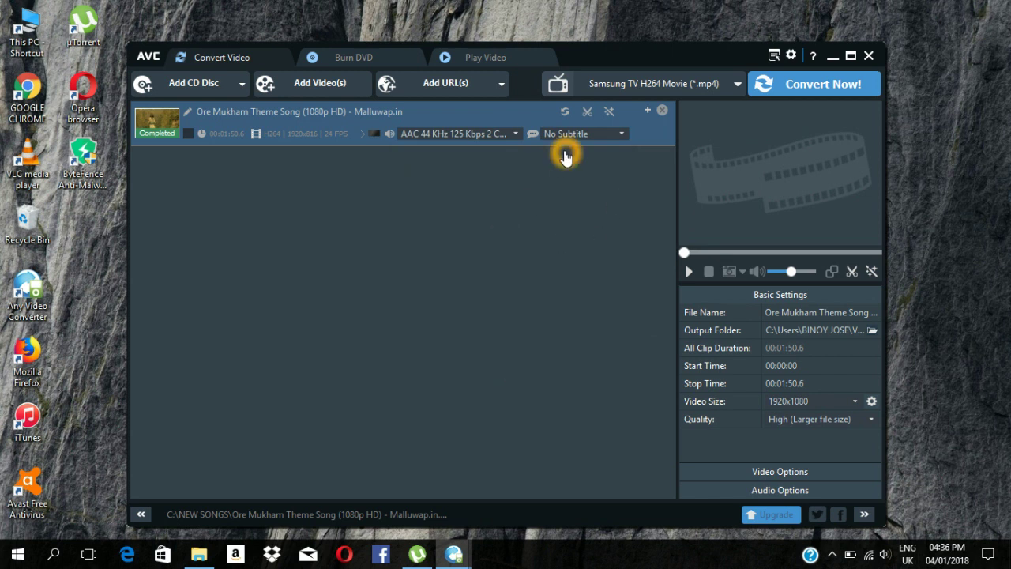
left_click(795, 25)
left_click(343, 114)
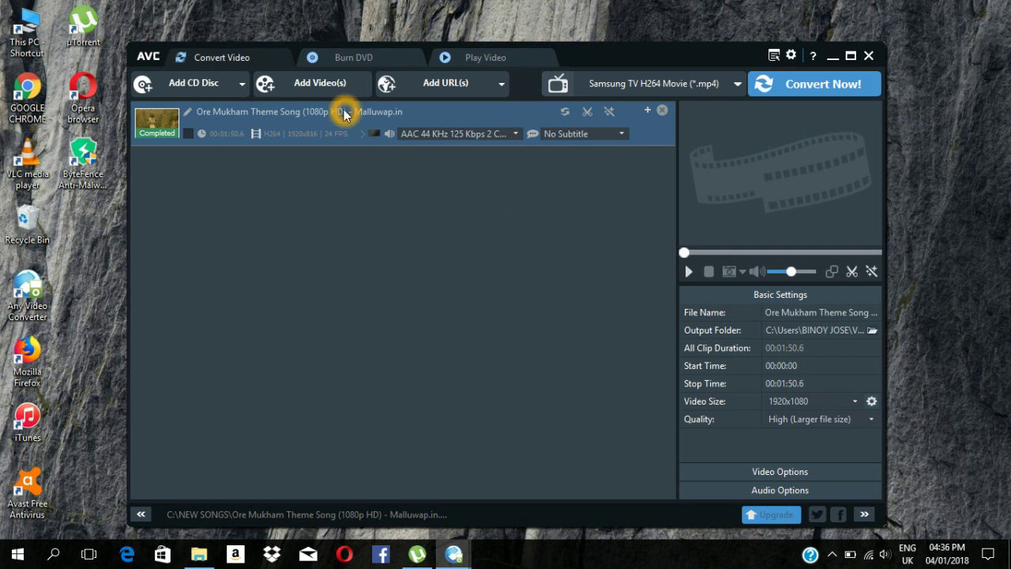
left_click(38, 53)
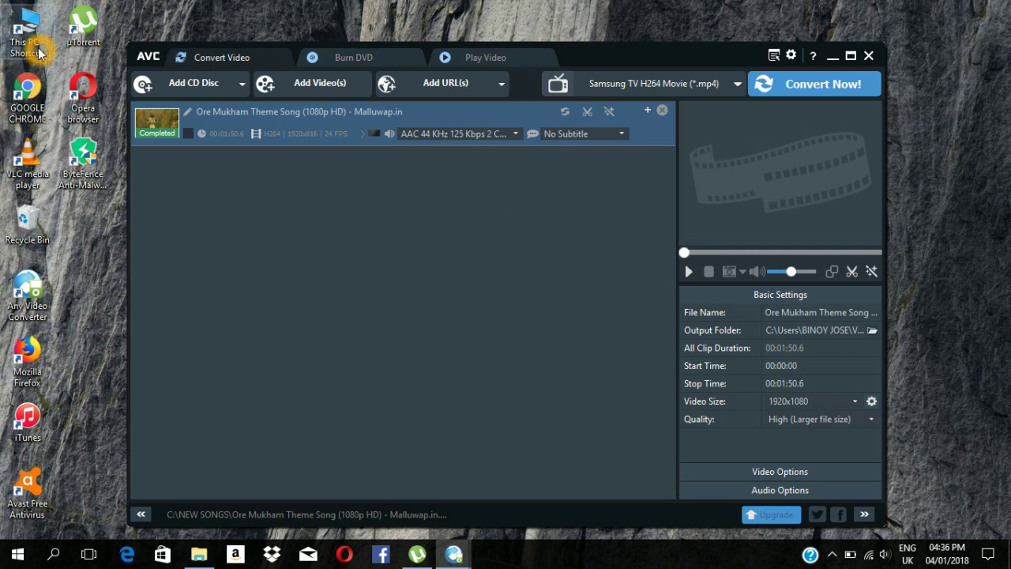
left_click(48, 95)
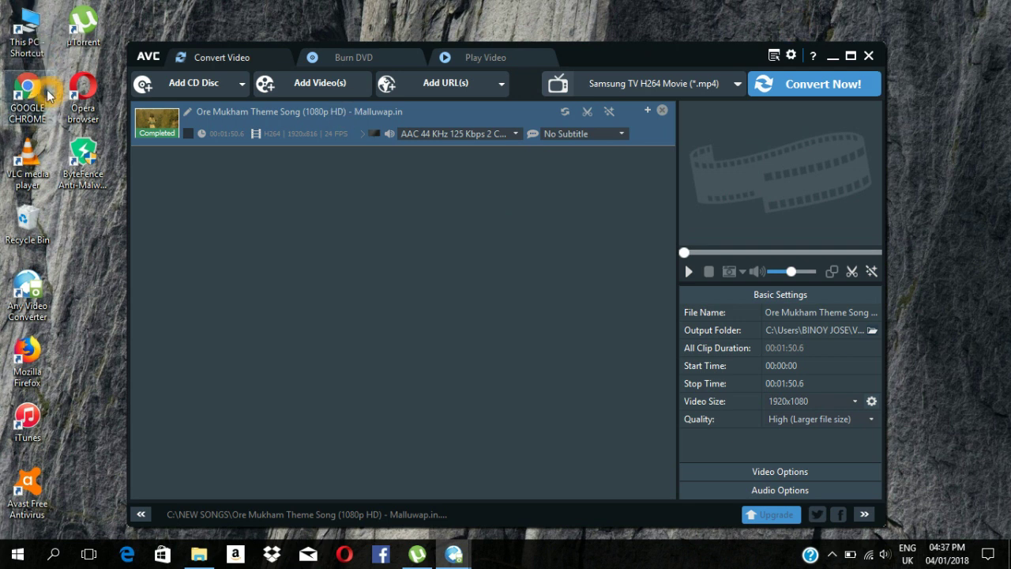
left_click(872, 333)
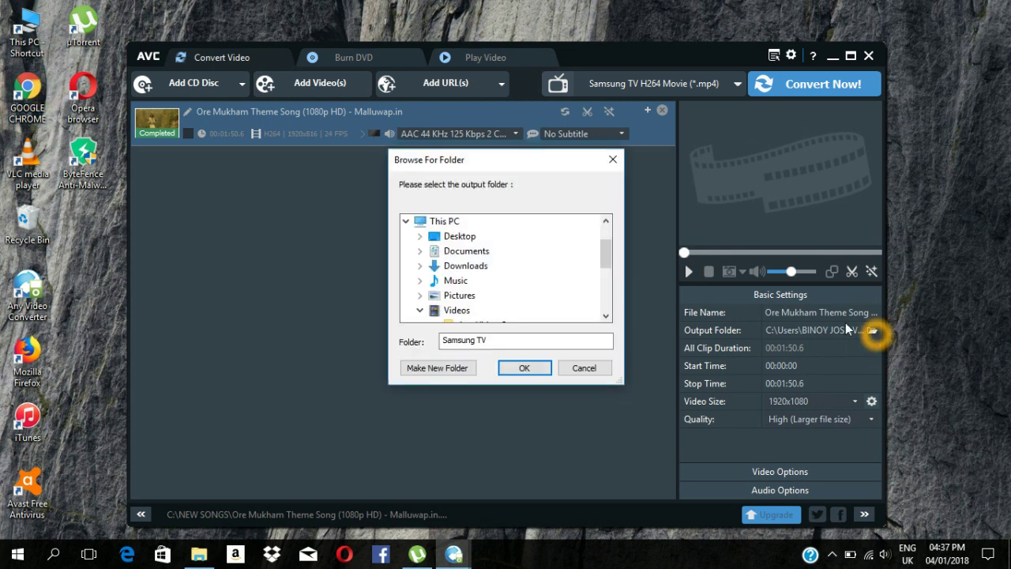
left_click(624, 203)
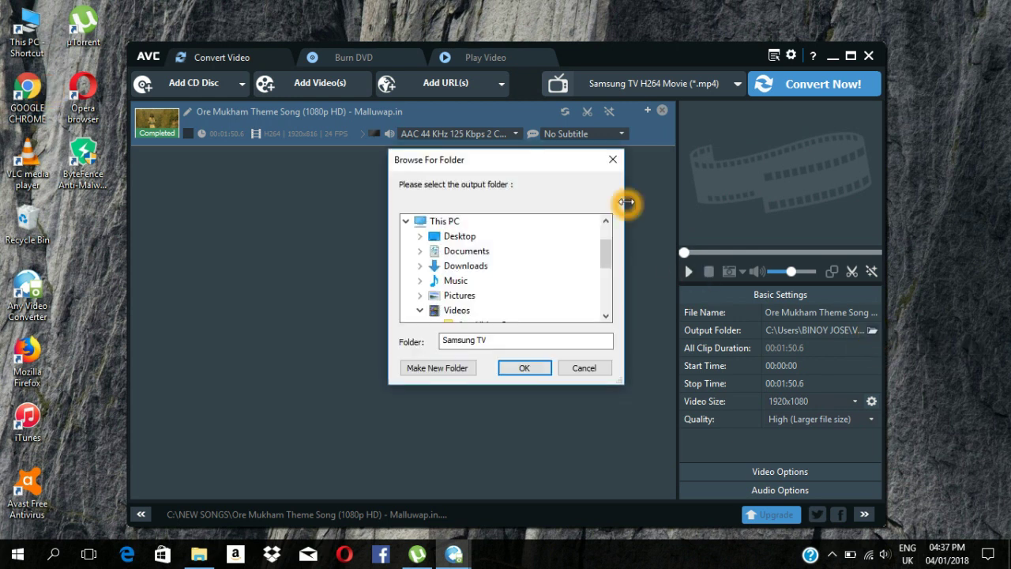
left_click(613, 158)
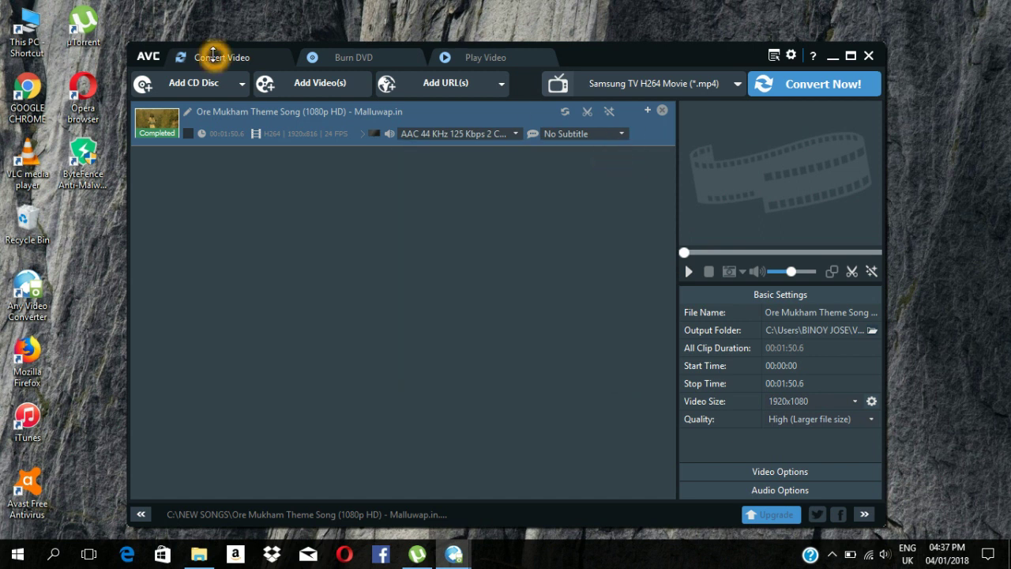
Switch to File Explorer and open the Samsung TV folder that holds the converted videos.
double_click(25, 48)
left_click(359, 251)
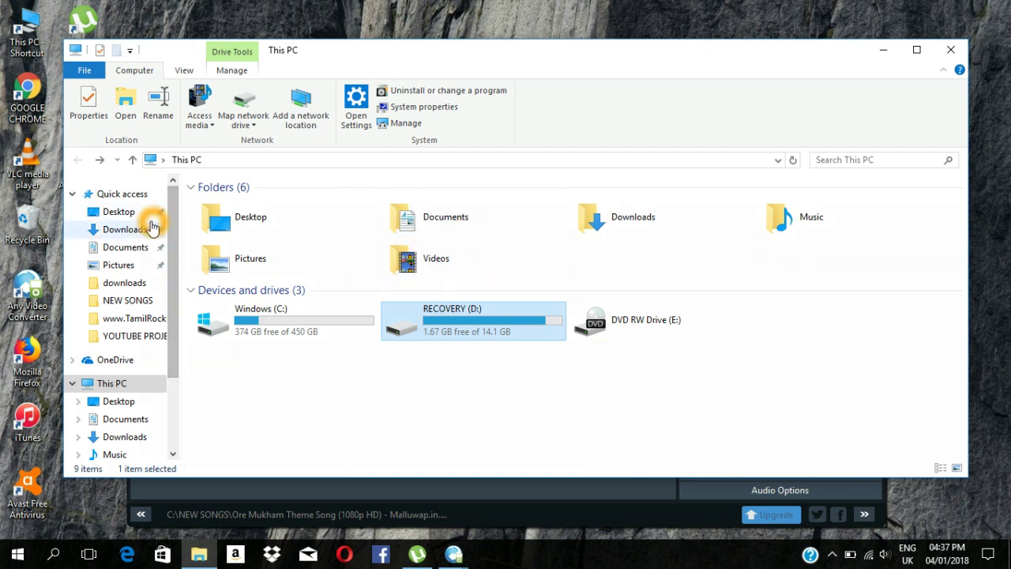
double_click(343, 316)
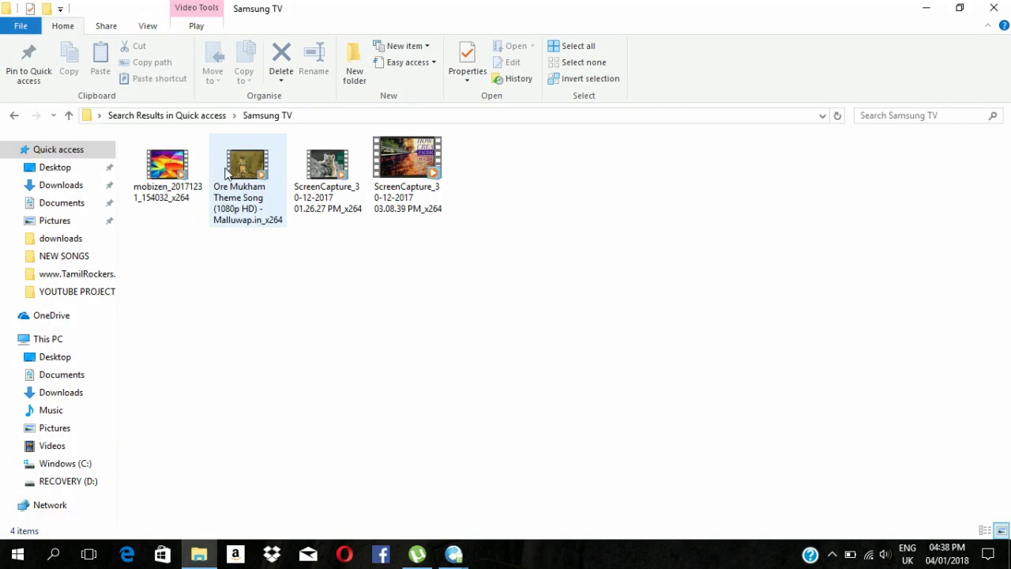
Check the file size in the properties of the converted Ore Mukham Theme Song (1080p HD) video.
right_click(234, 179)
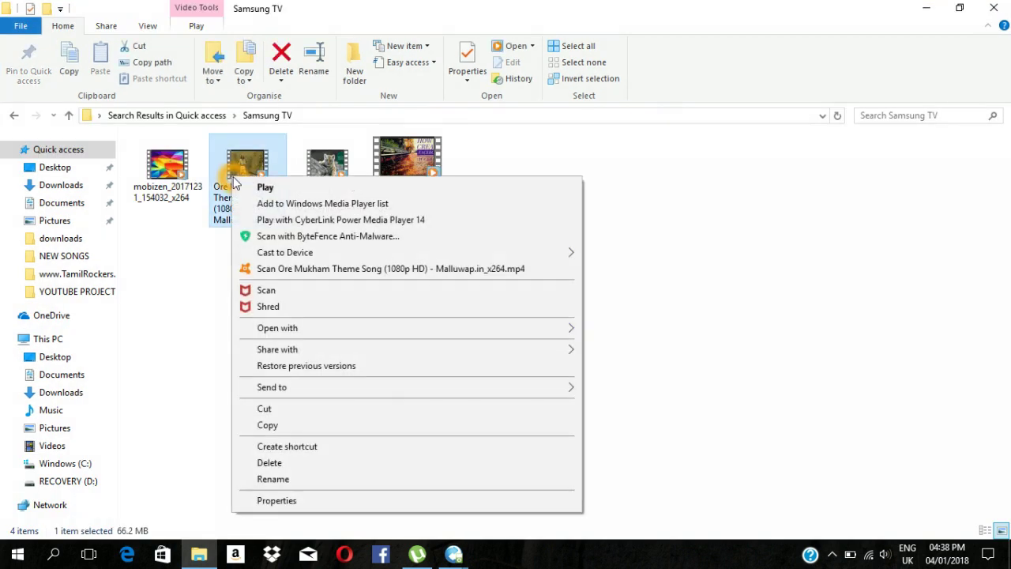
left_click(289, 504)
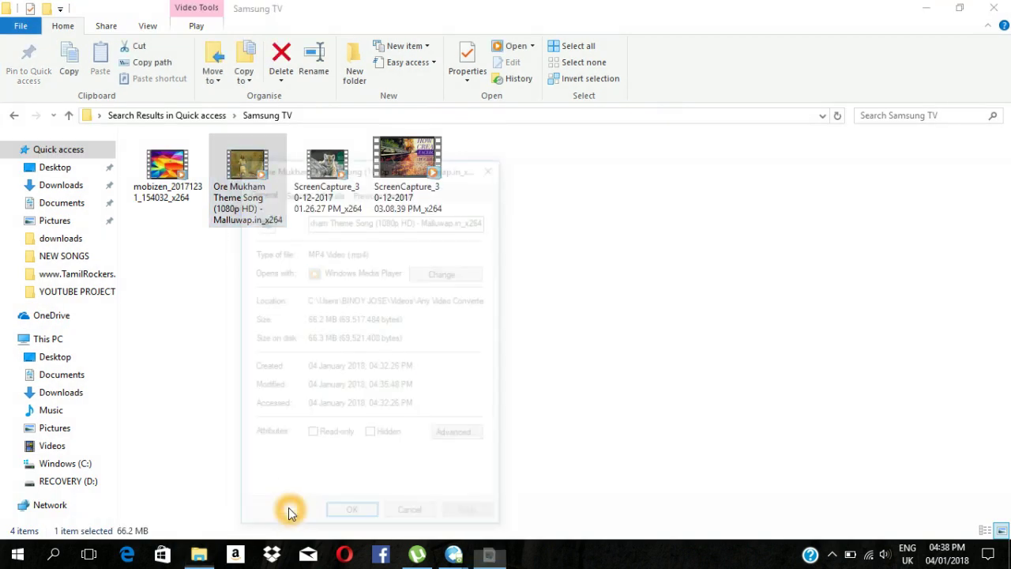
left_click(328, 338)
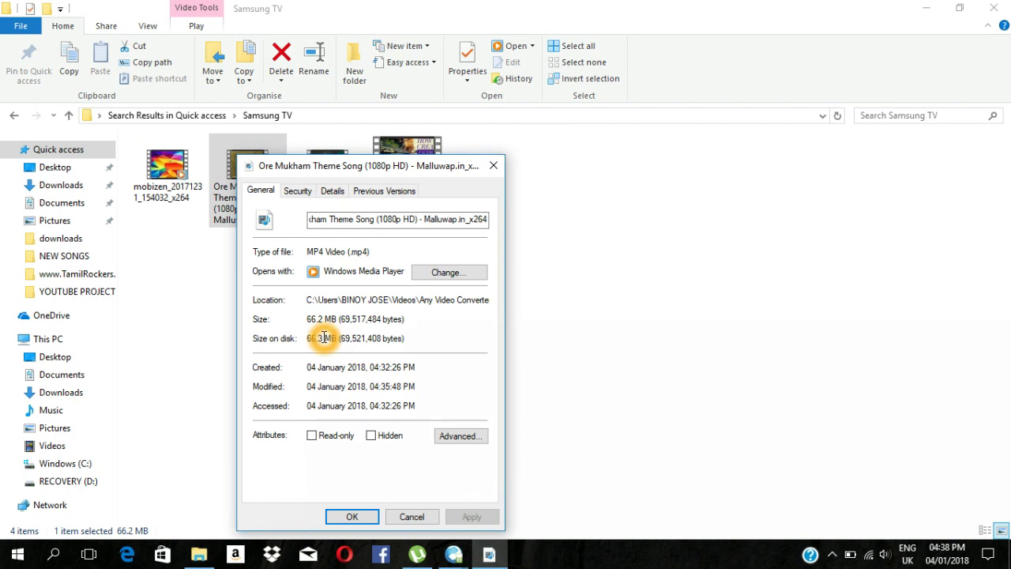
left_click(337, 338)
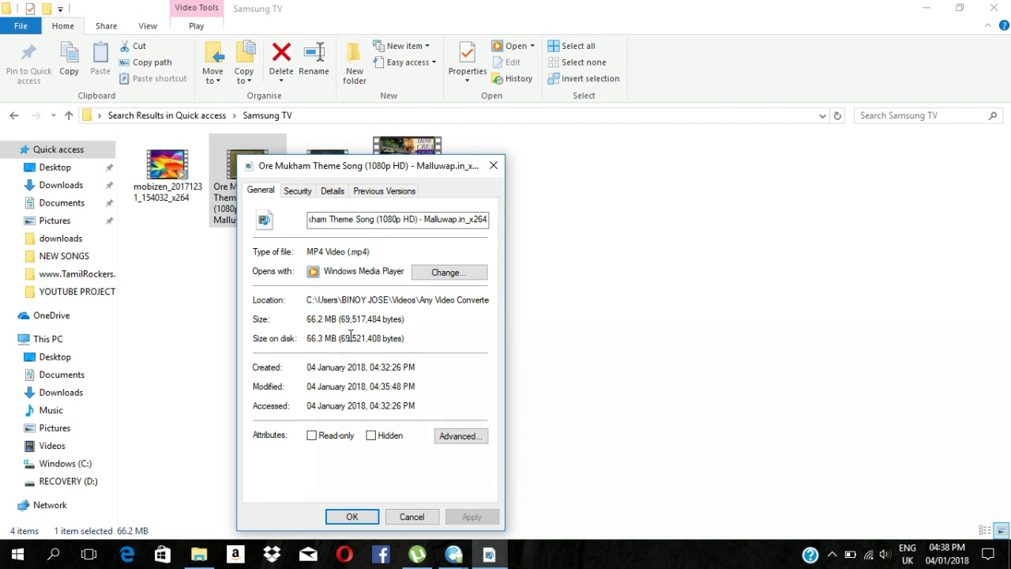
left_click(402, 435)
left_click(460, 553)
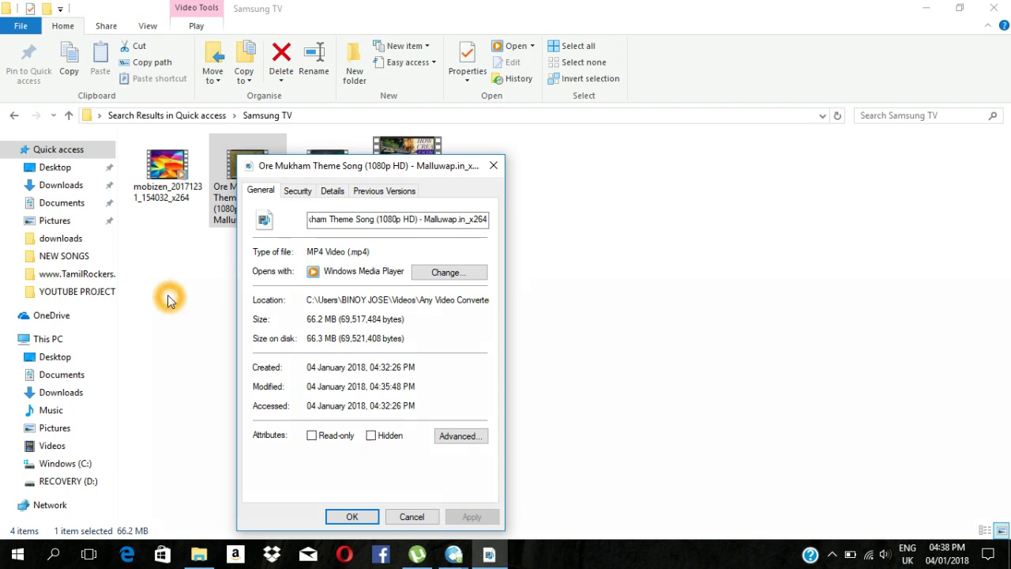
key("Escape")
Play the converted Ore Mukham Theme Song video, skip ahead twice to check the picture, and close the player.
double_click(248, 210)
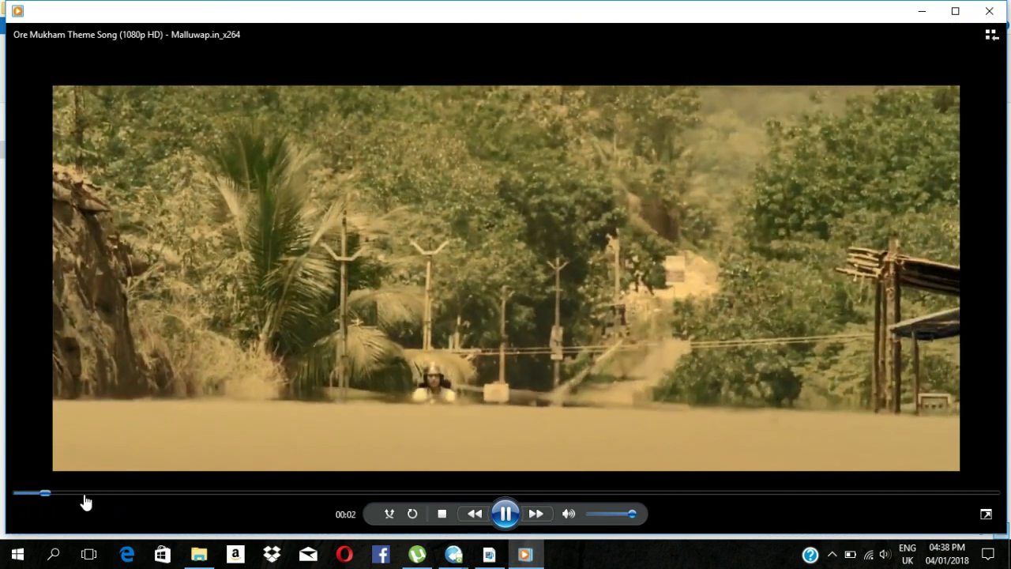
left_click(86, 493)
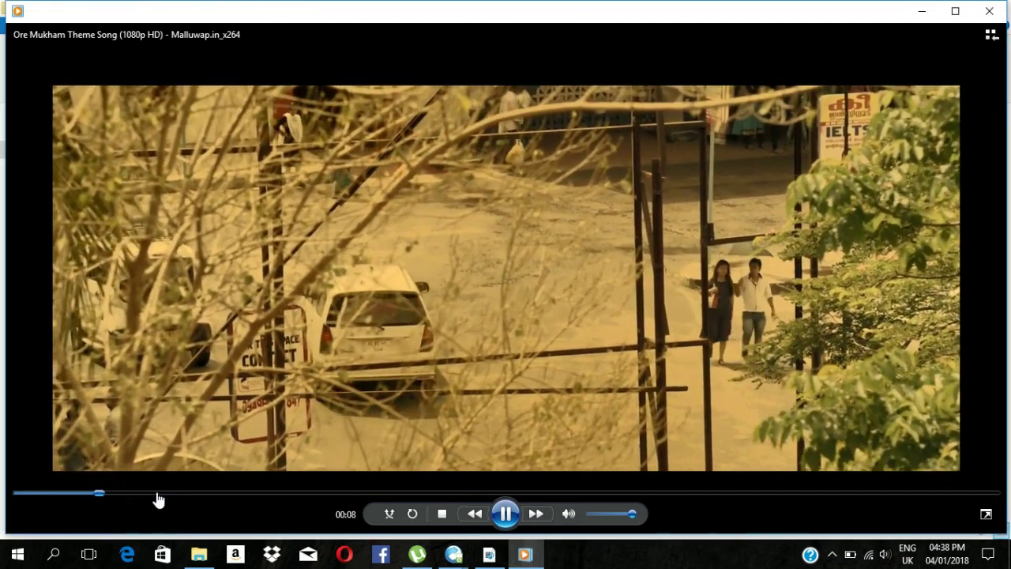
left_click(158, 495)
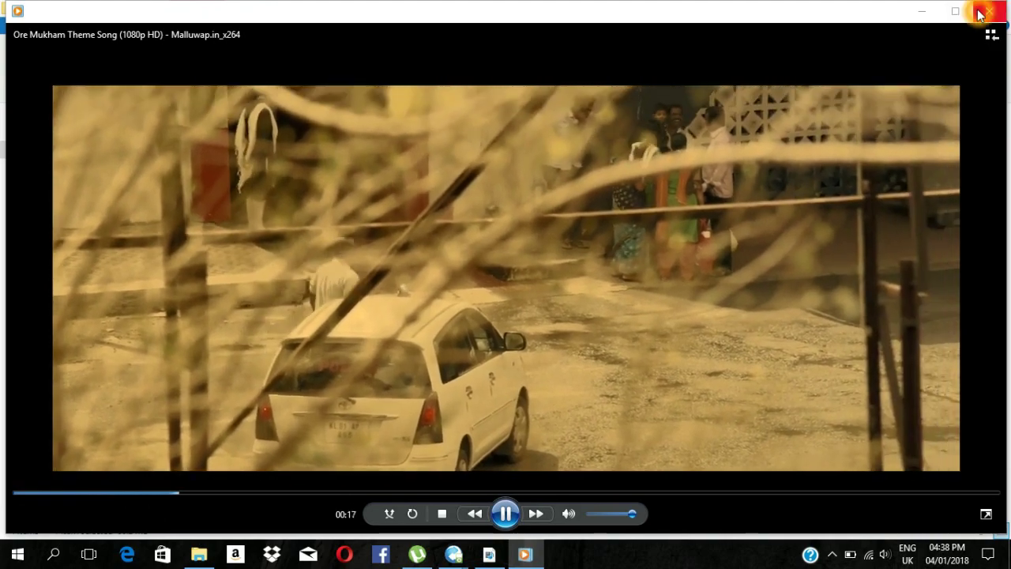
left_click(979, 15)
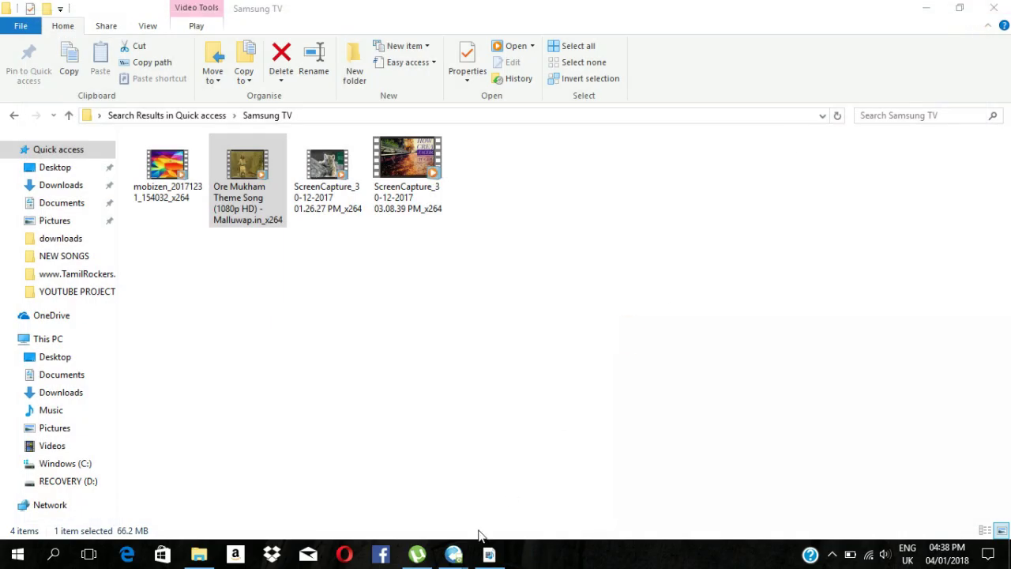
Close the Samsung TV folder window and the converted video's properties to return to Any Video Converter.
mouse_move(471, 560)
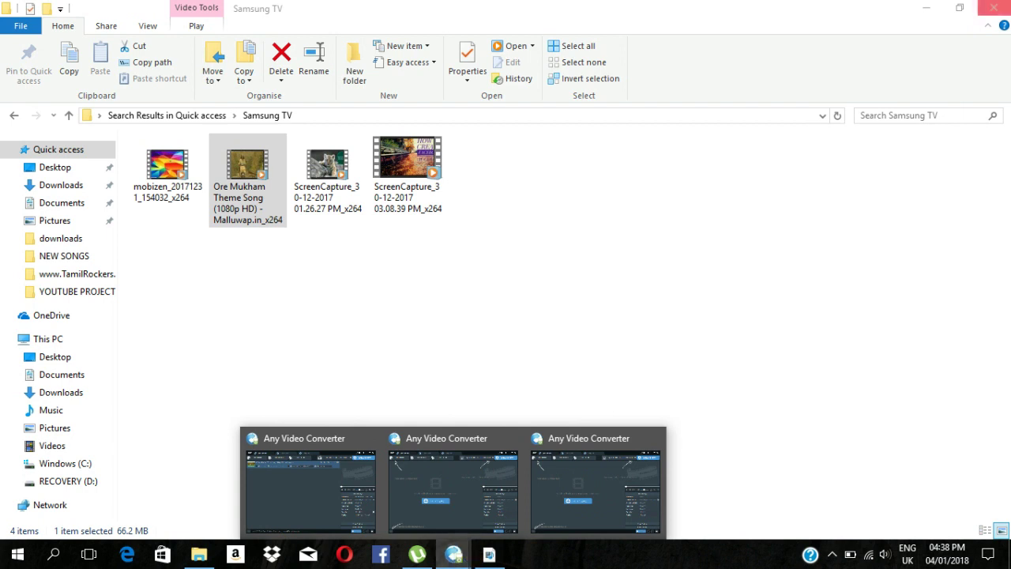
left_click(994, 8)
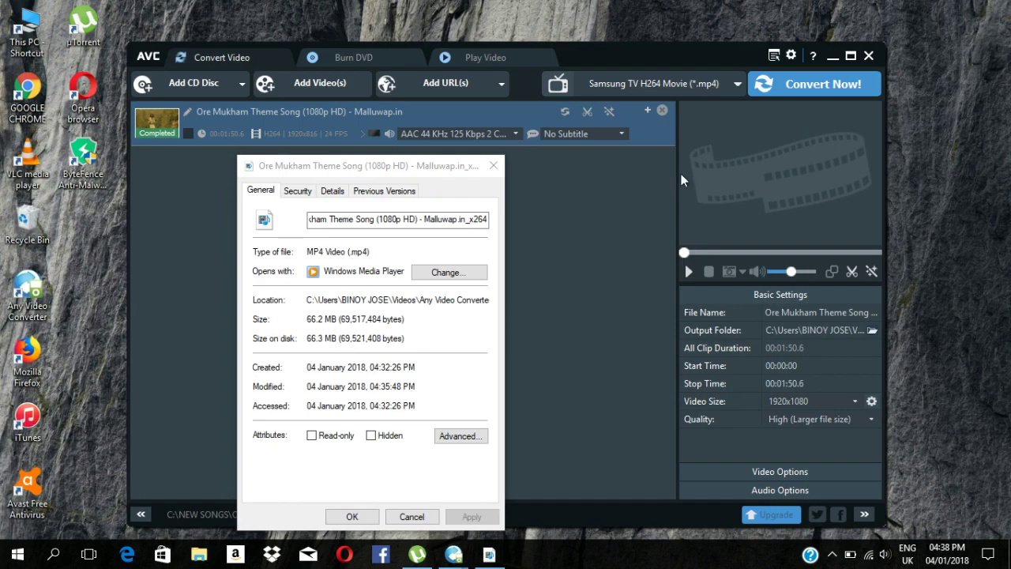
left_click(502, 169)
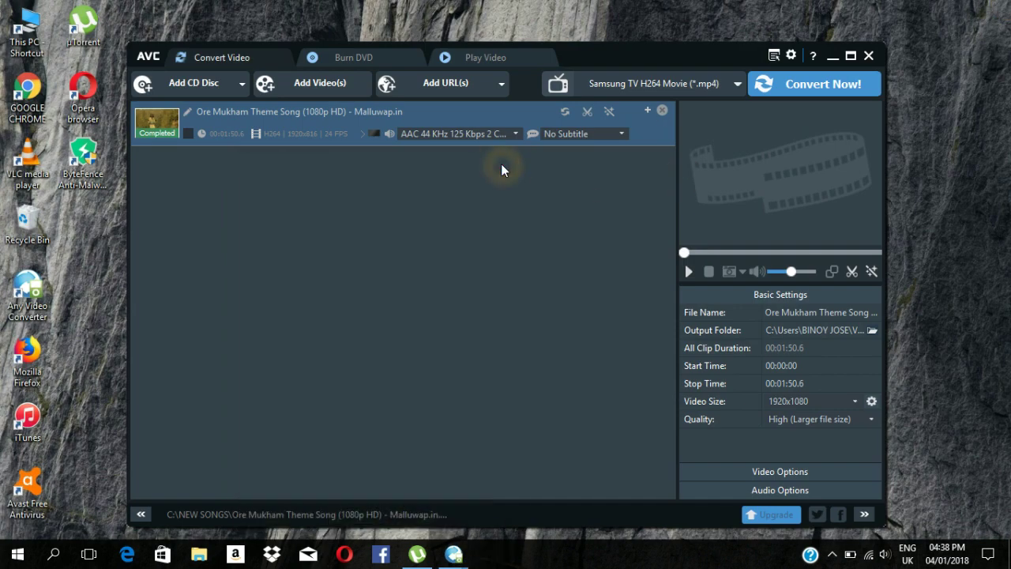